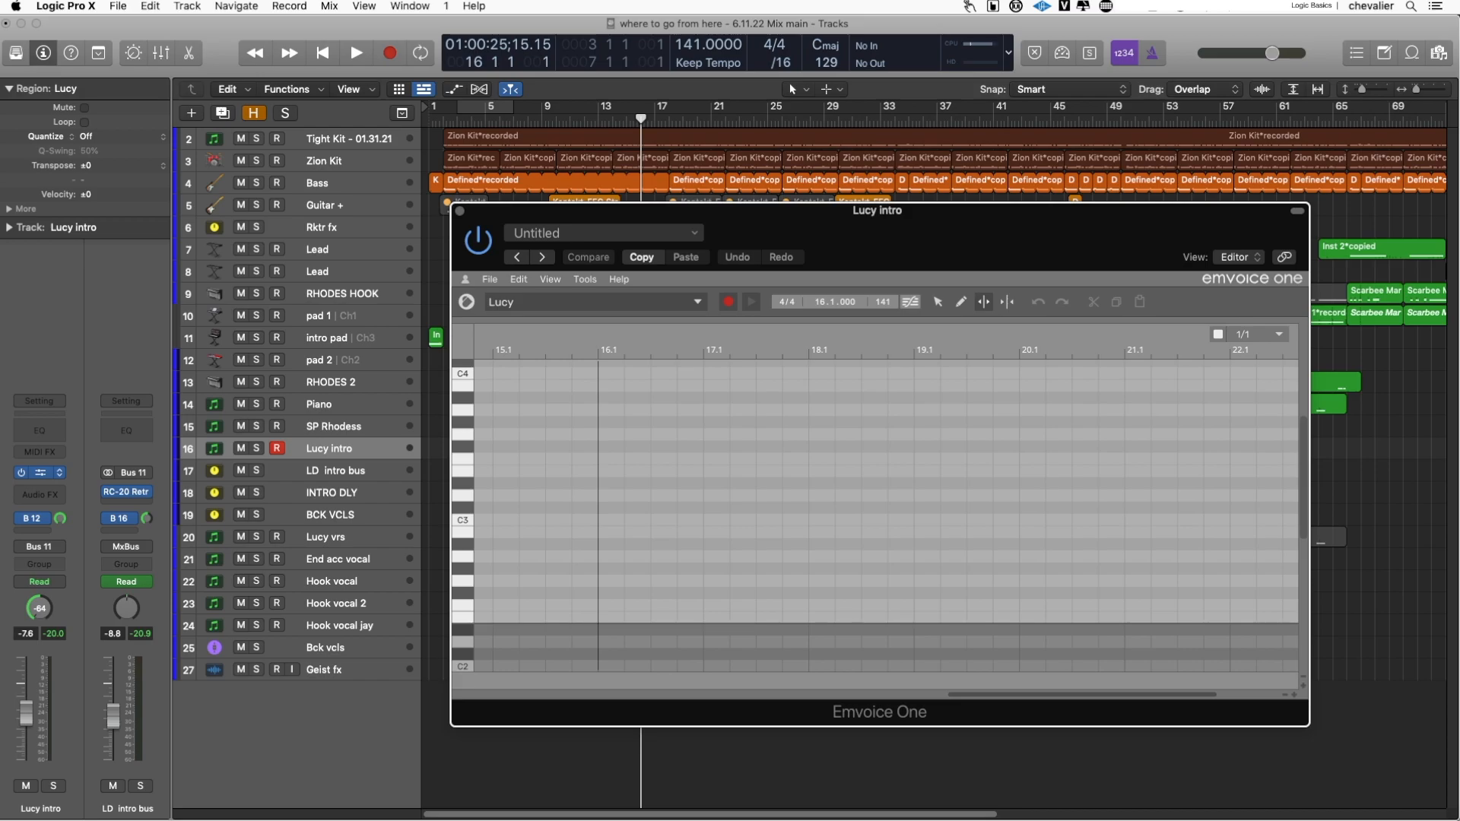
Play the song, open the Emvoice One editor on the Lucy vrs track, and find an empty passage around bar 130
key("space")
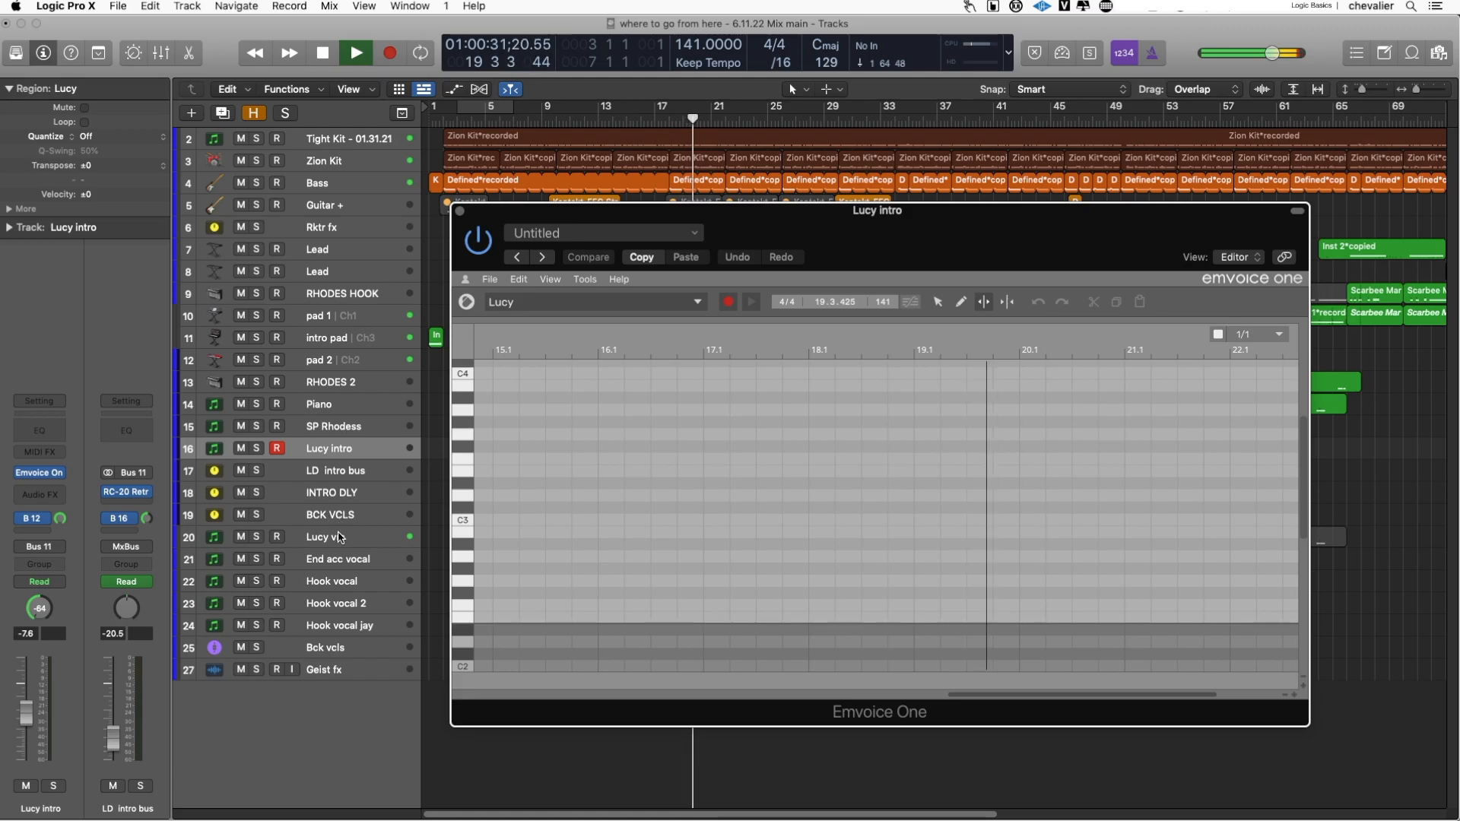
left_click(327, 536)
left_click(40, 434)
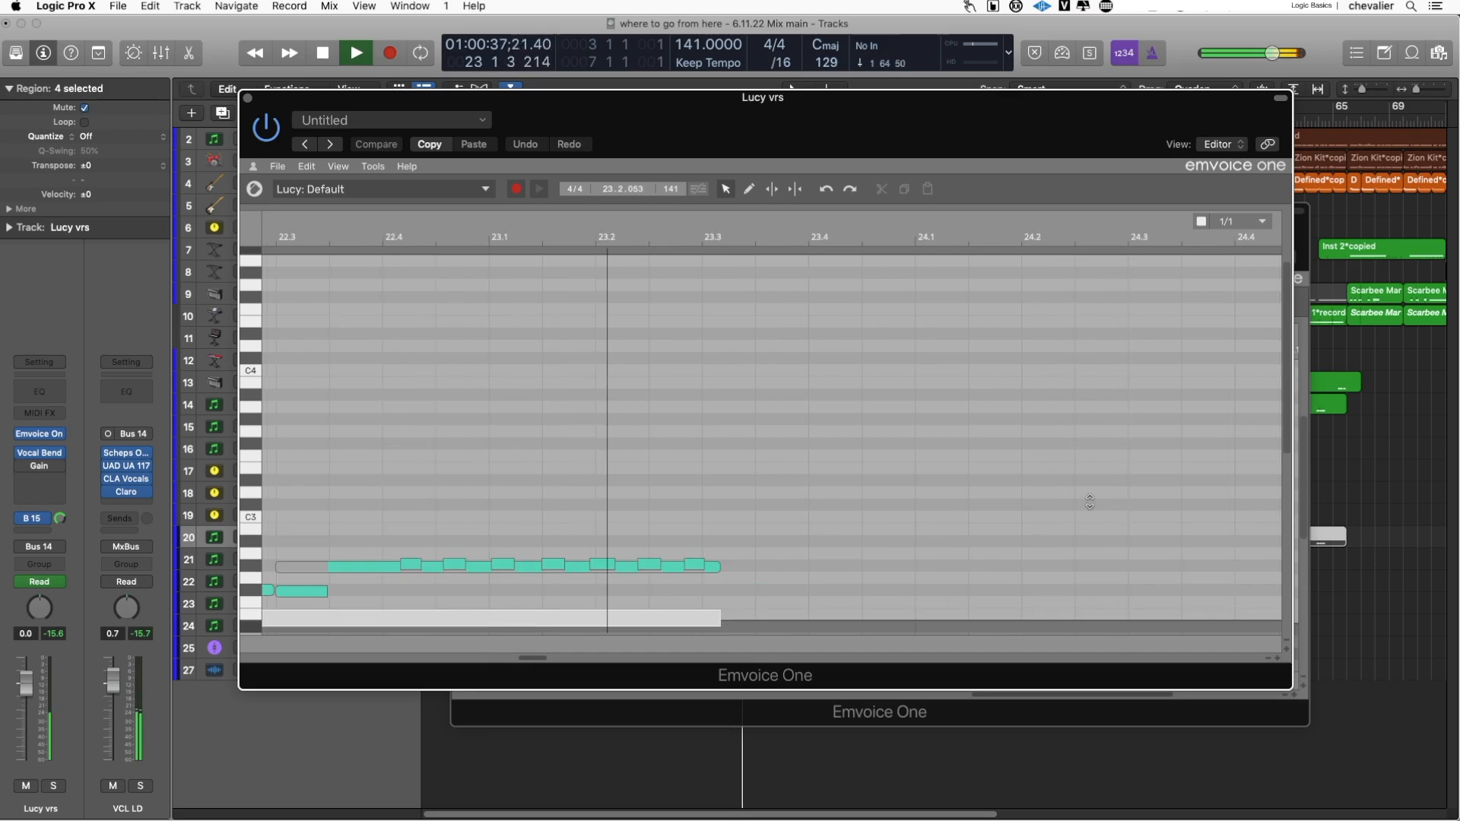
key("space")
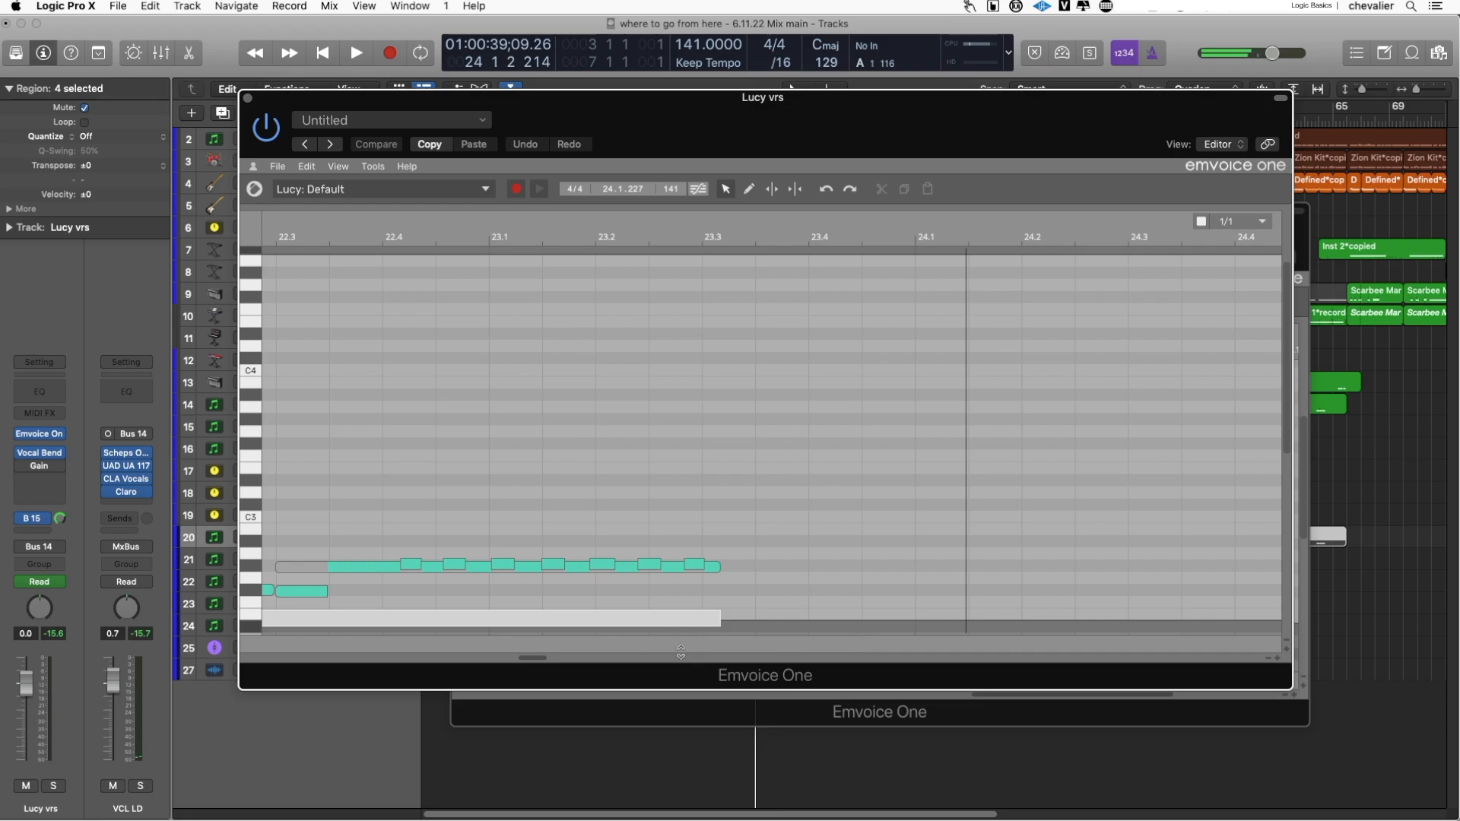
left_click_drag(529, 657, 515, 659)
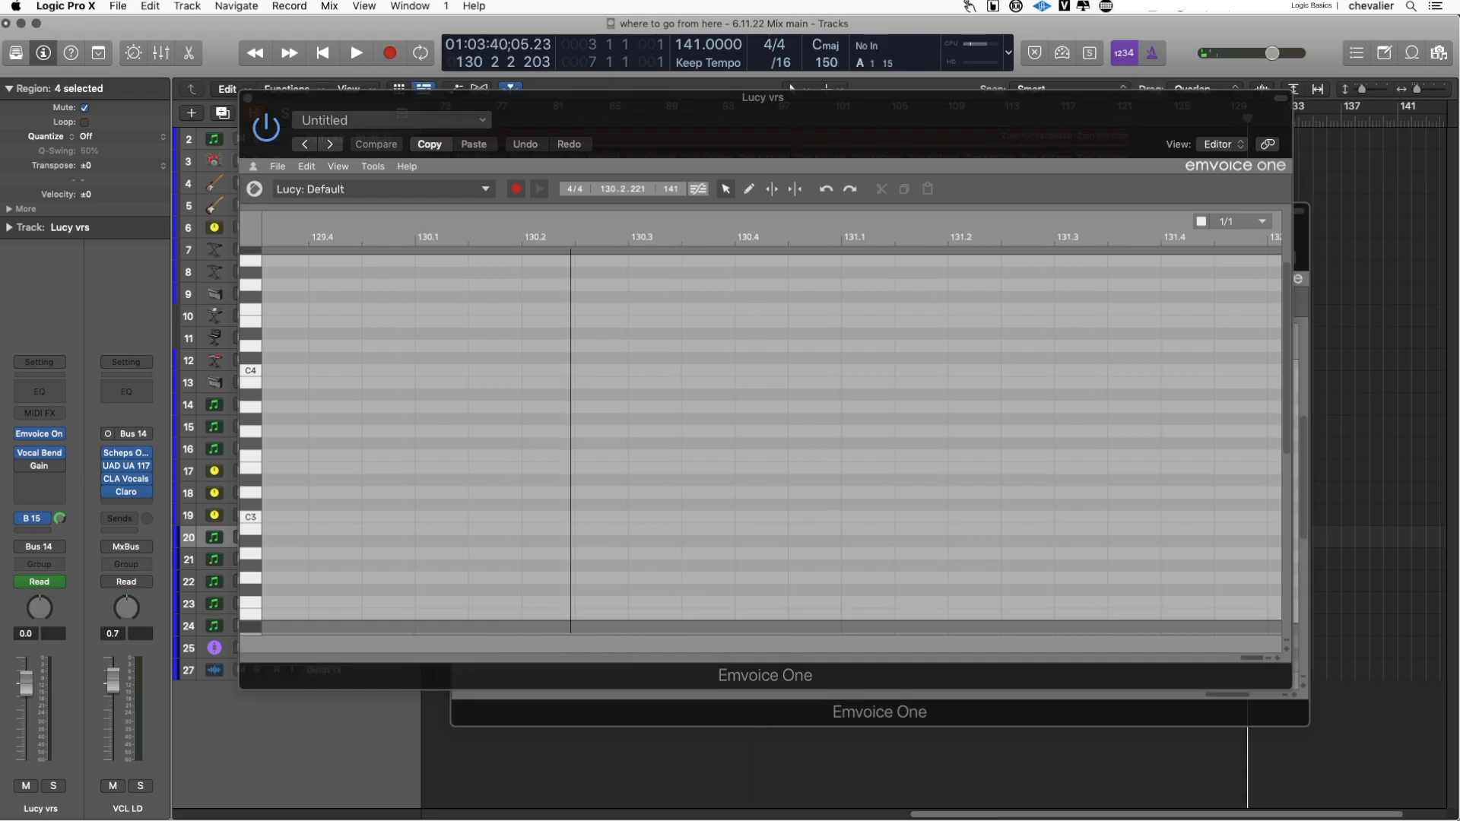
Switch to Soundpaint, move its window out of the way of the Emvoice One editor, and return to Logic Pro
key("super+Tab")
left_click_drag(752, 152, 881, 215)
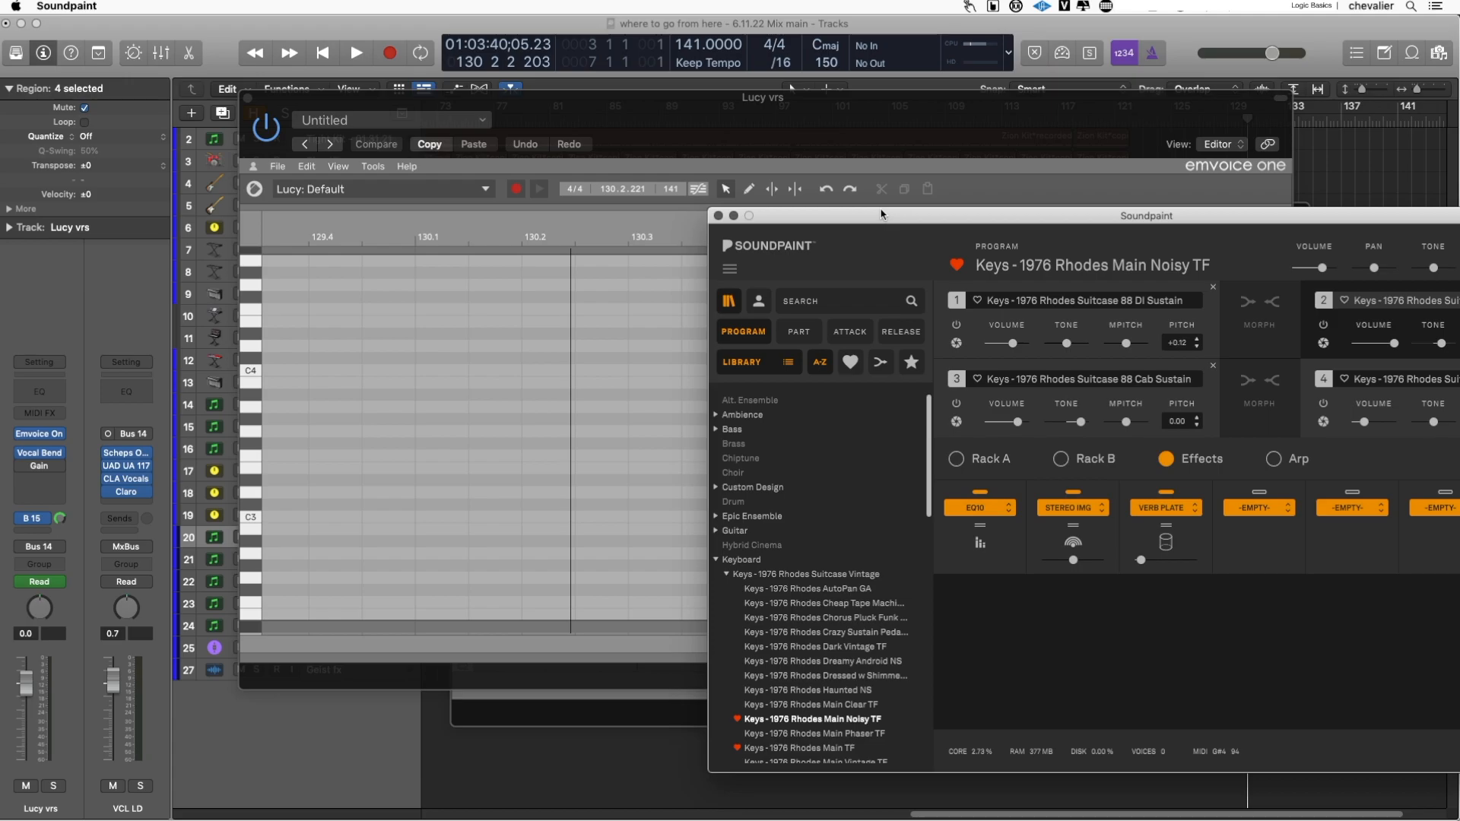
left_click(800, 93)
left_click_drag(1348, 219, 1454, 297)
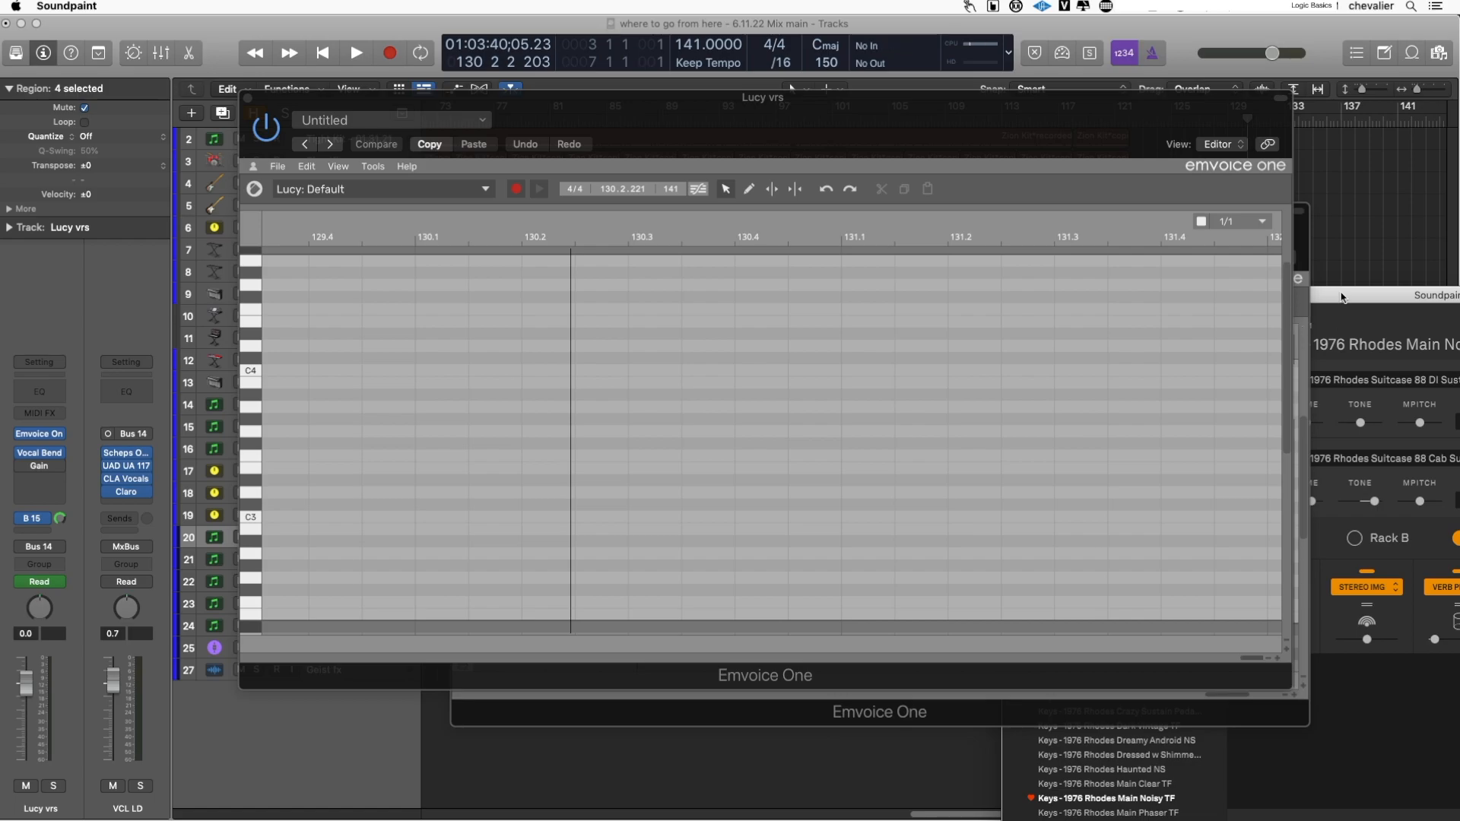
left_click_drag(1340, 296, 1341, 497)
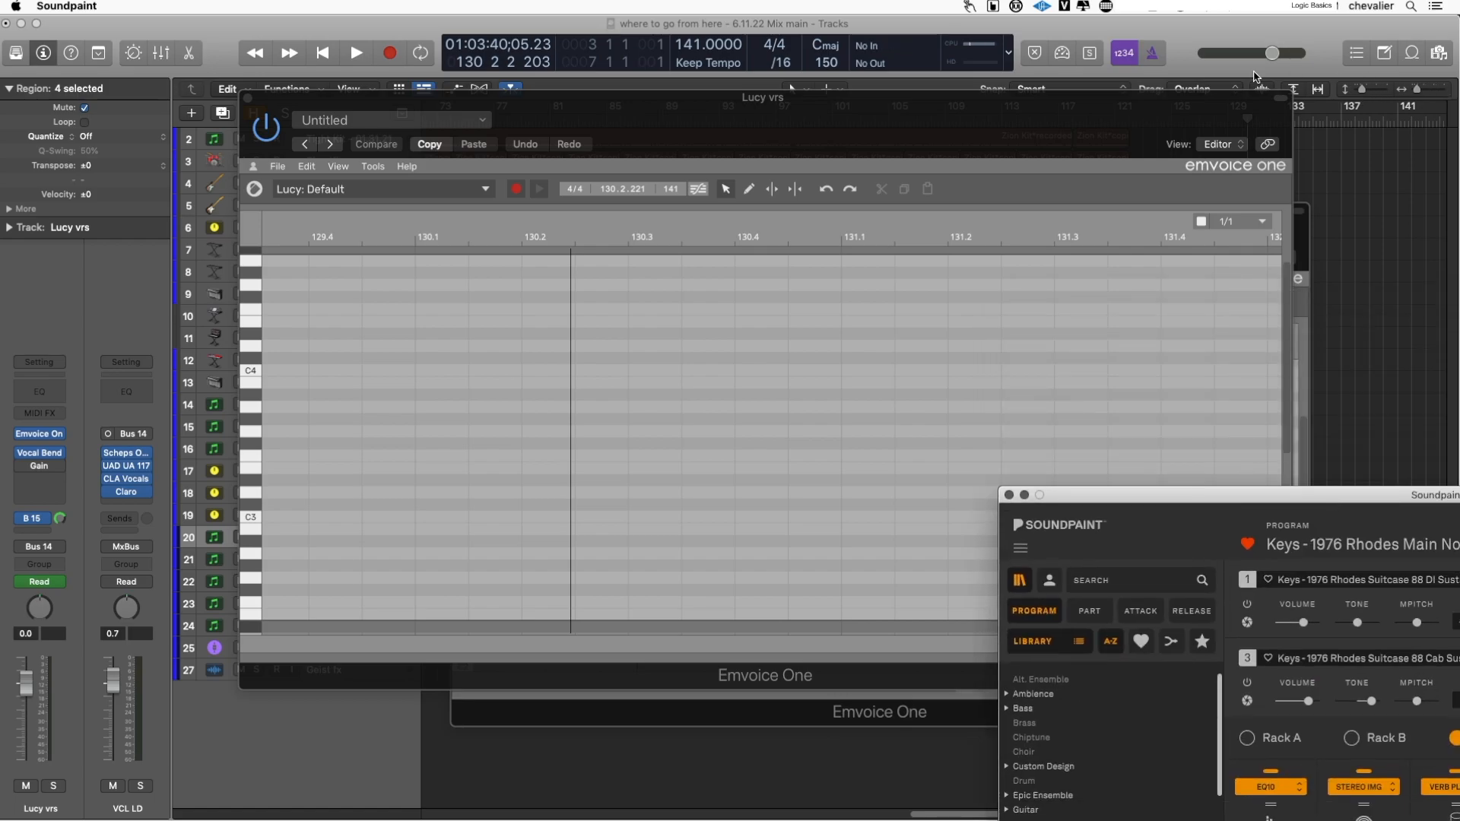
left_click(1159, 98)
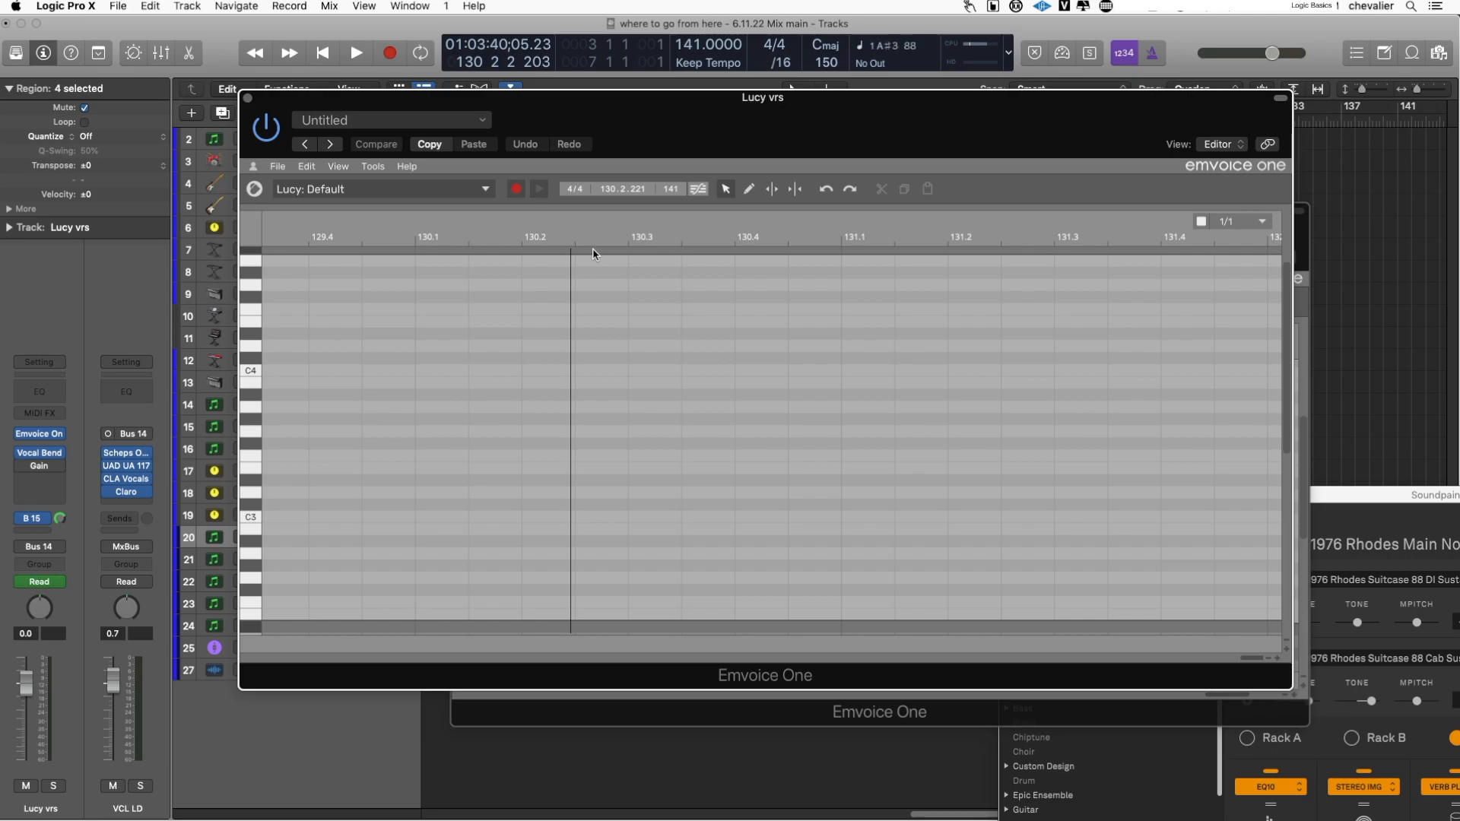
Record a short vocal melody across bars 131 and 132 in MIDI Listen Mode and play it back
left_click(514, 190)
key("space")
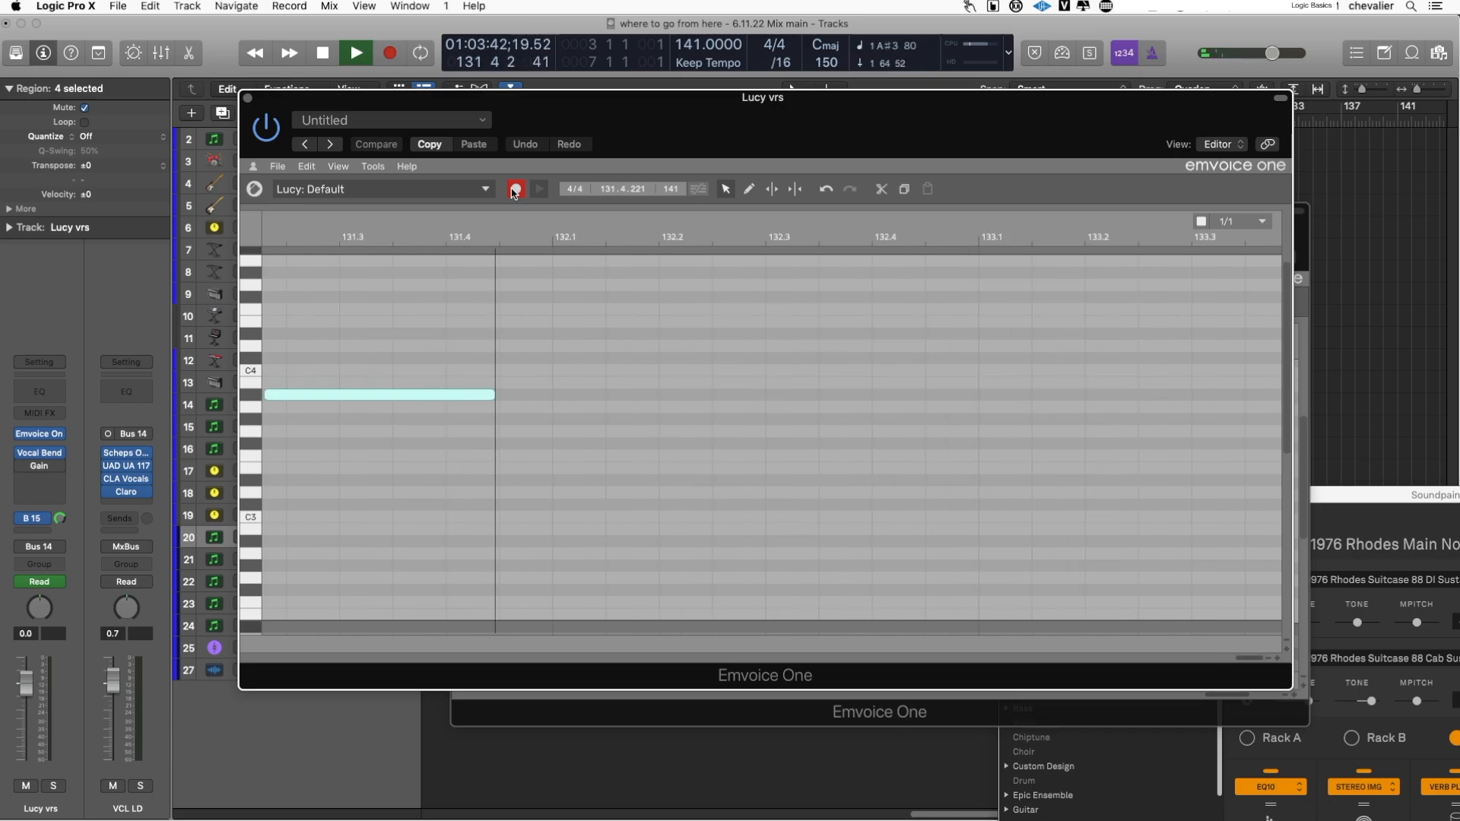
key("space")
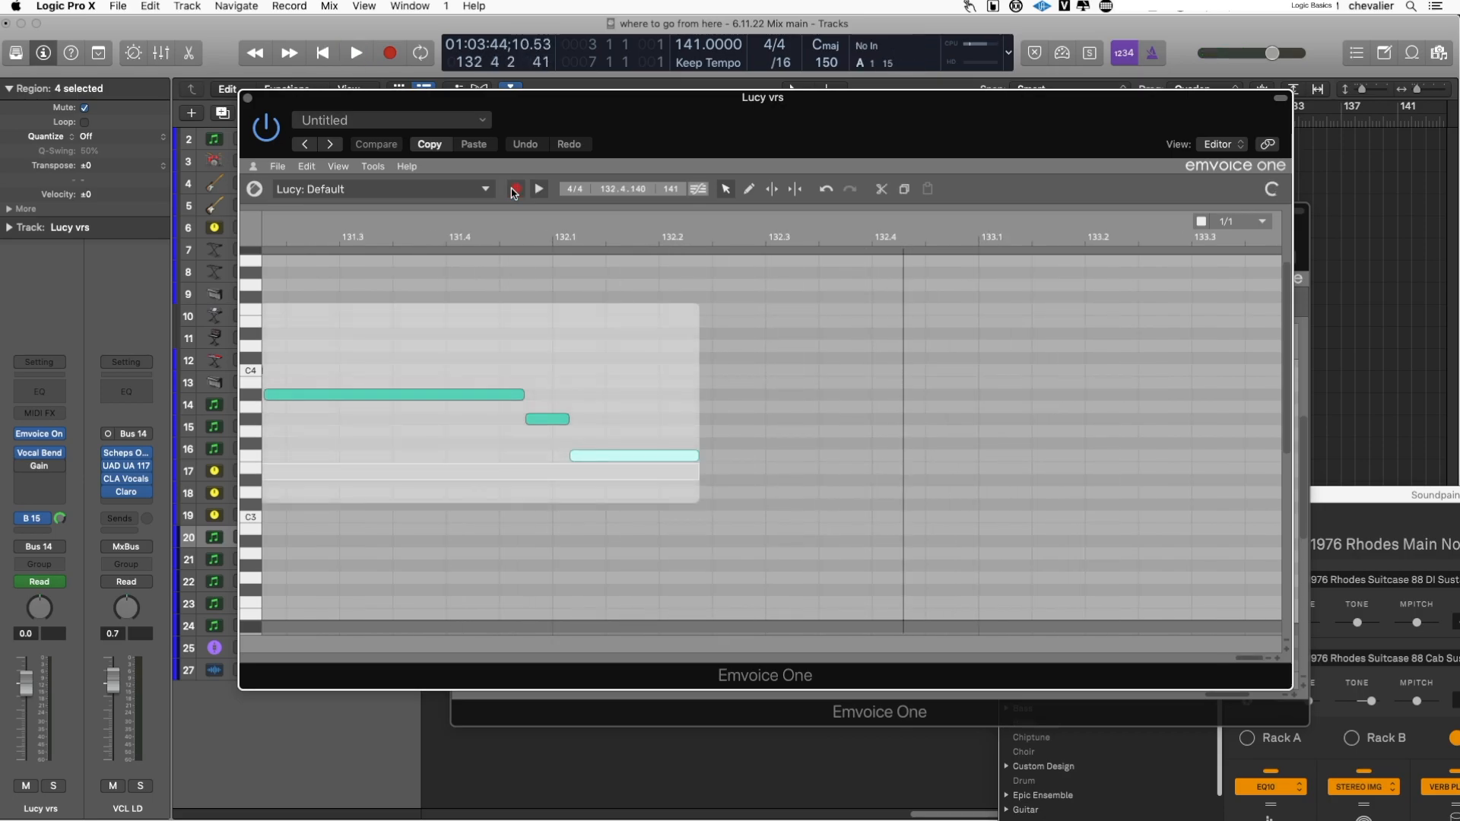
key("space")
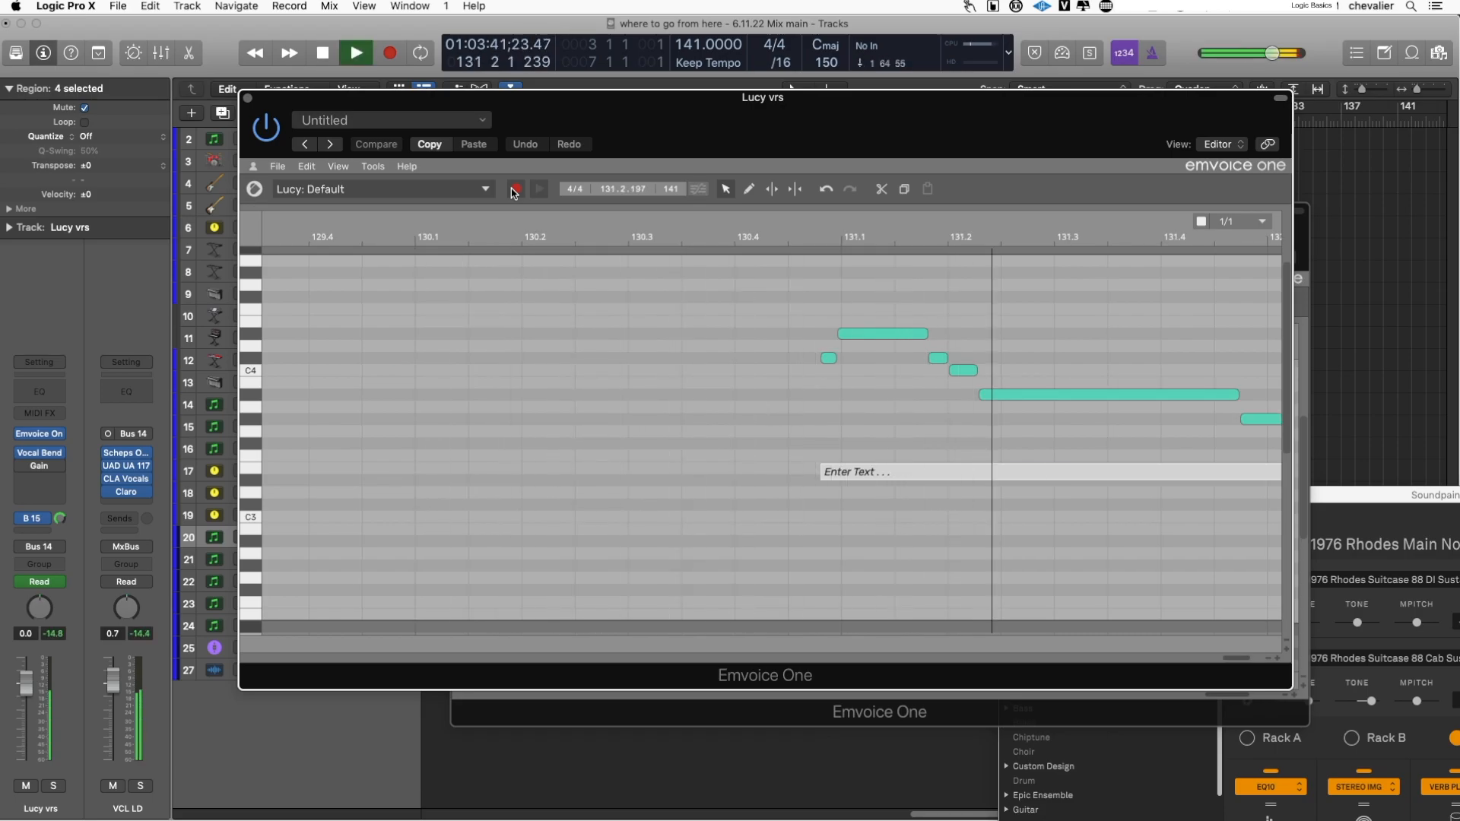
key("space")
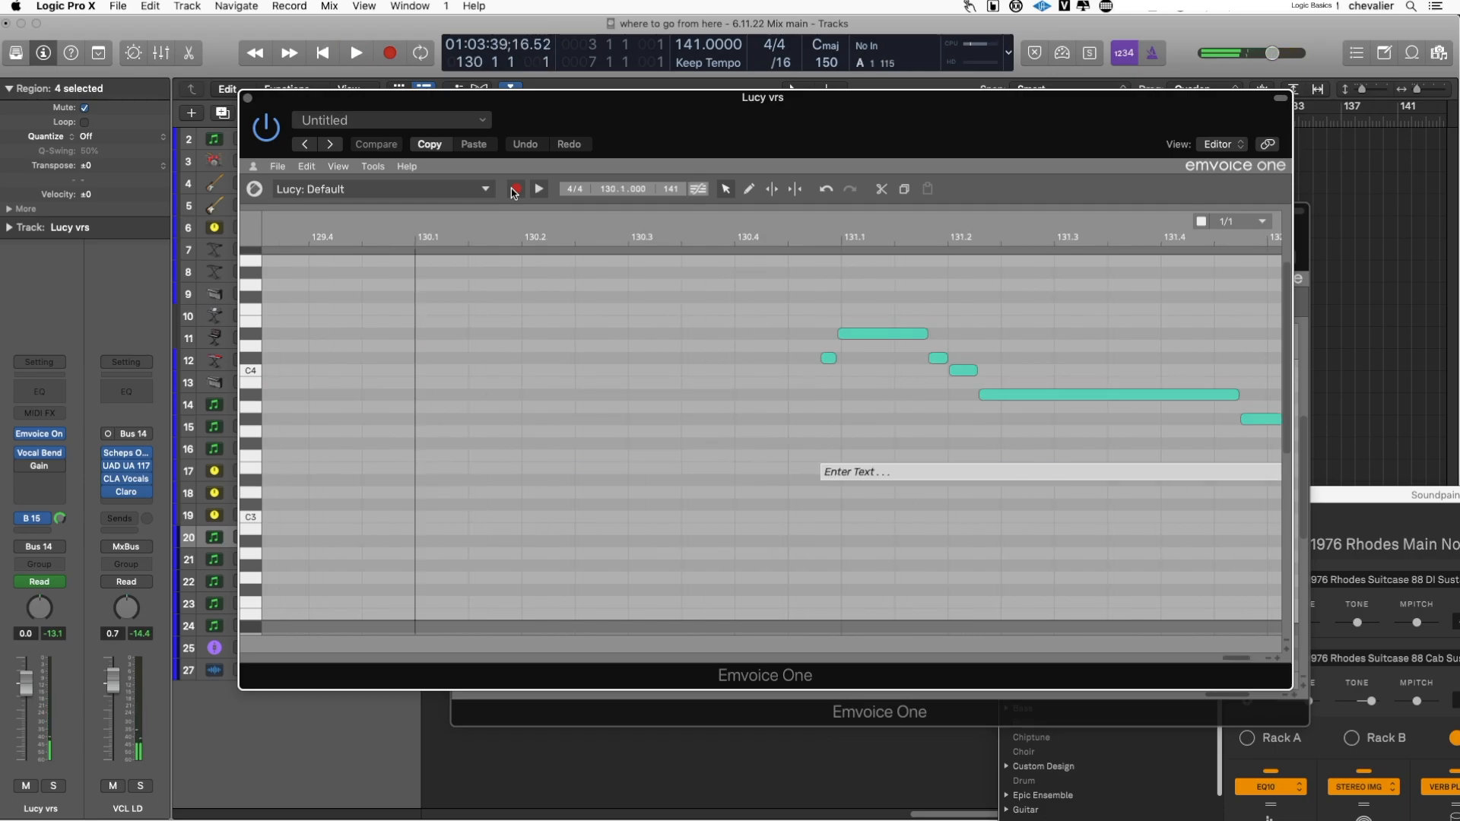
Enter the lyric "jus tell the truth to me" for the recorded phrase and audition it
left_click(899, 470)
type("ju")
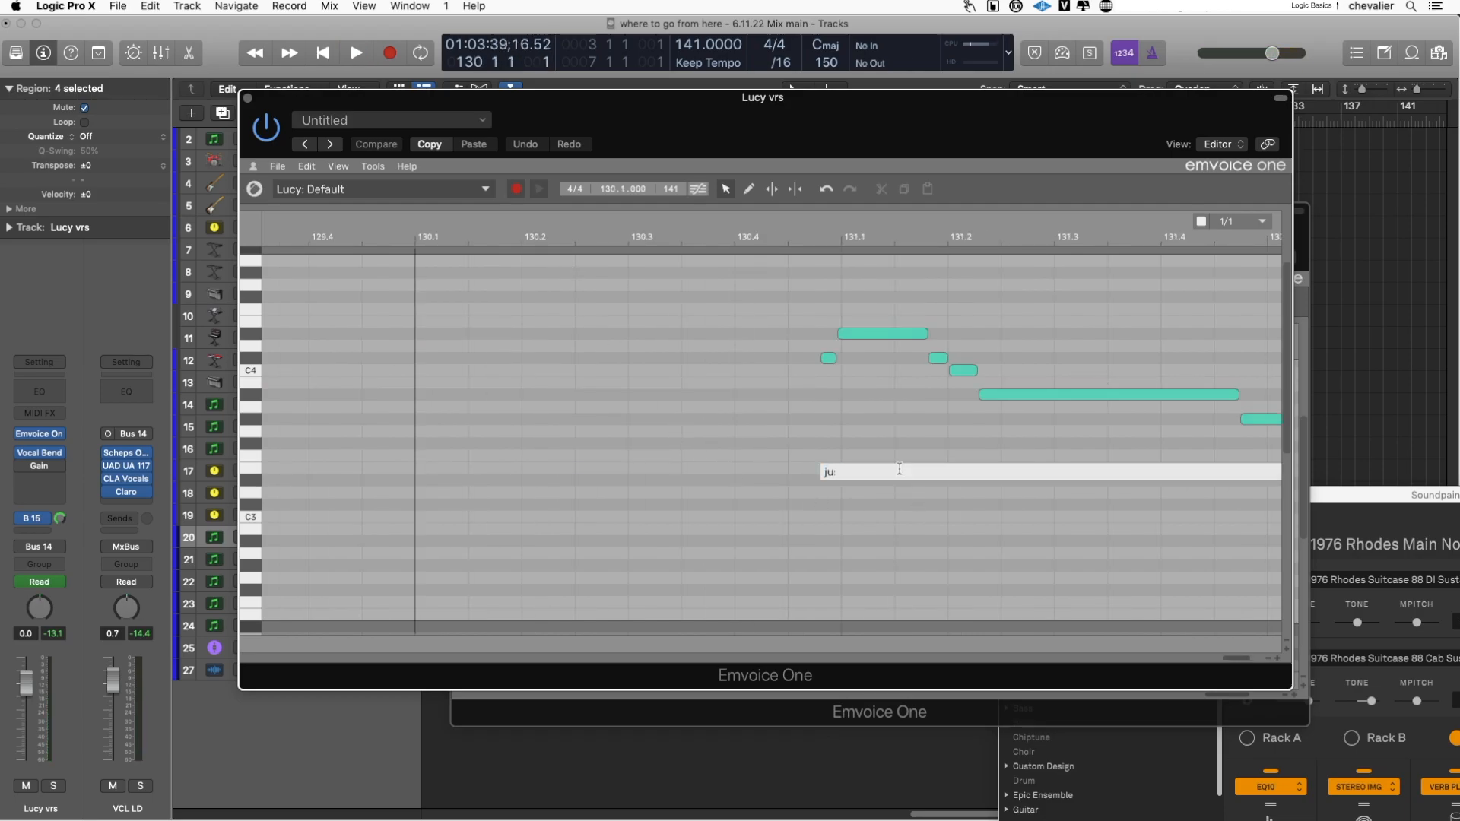
type("s tell the truth to me")
key("Return")
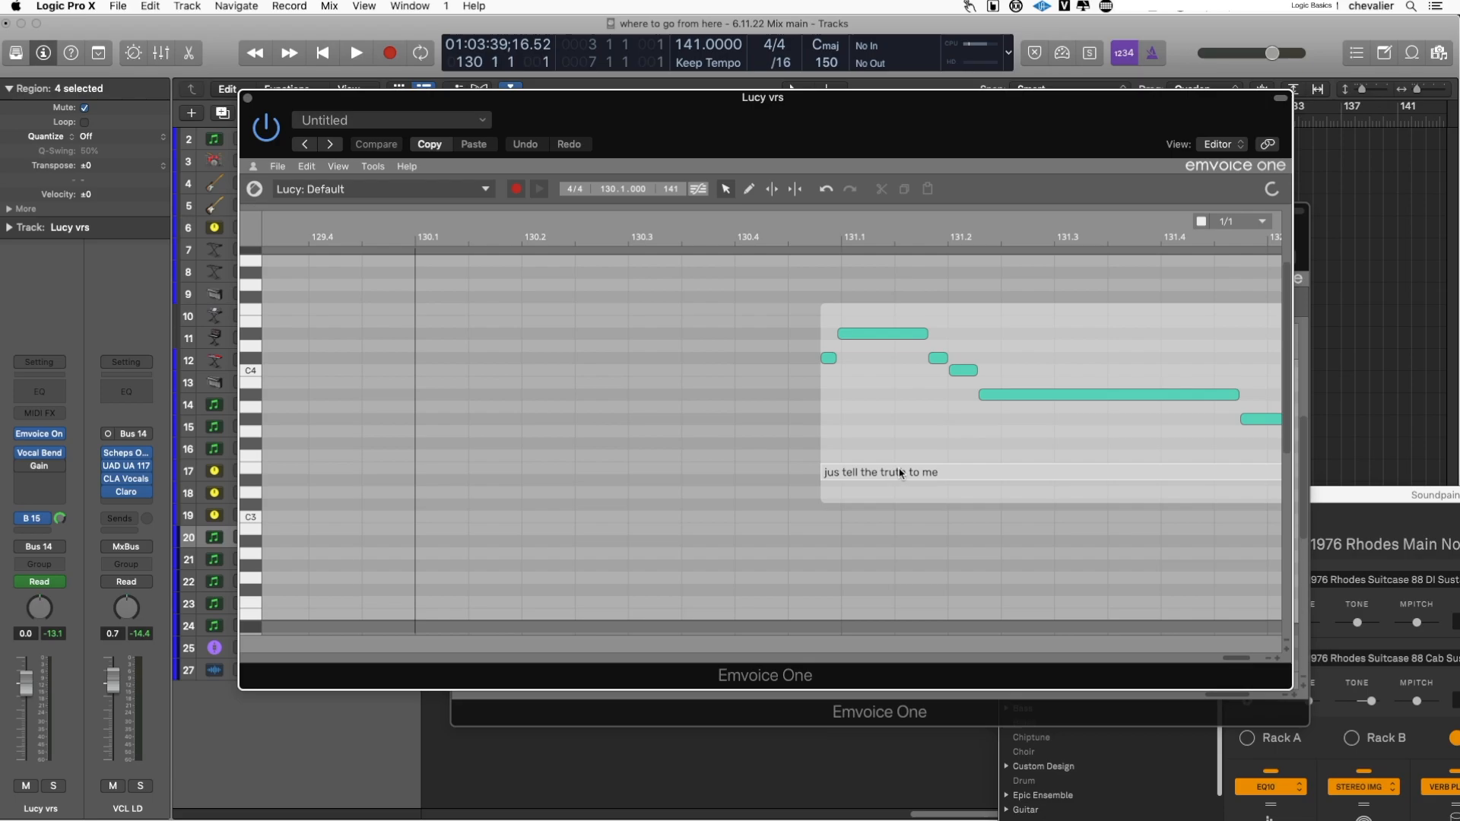
key("space")
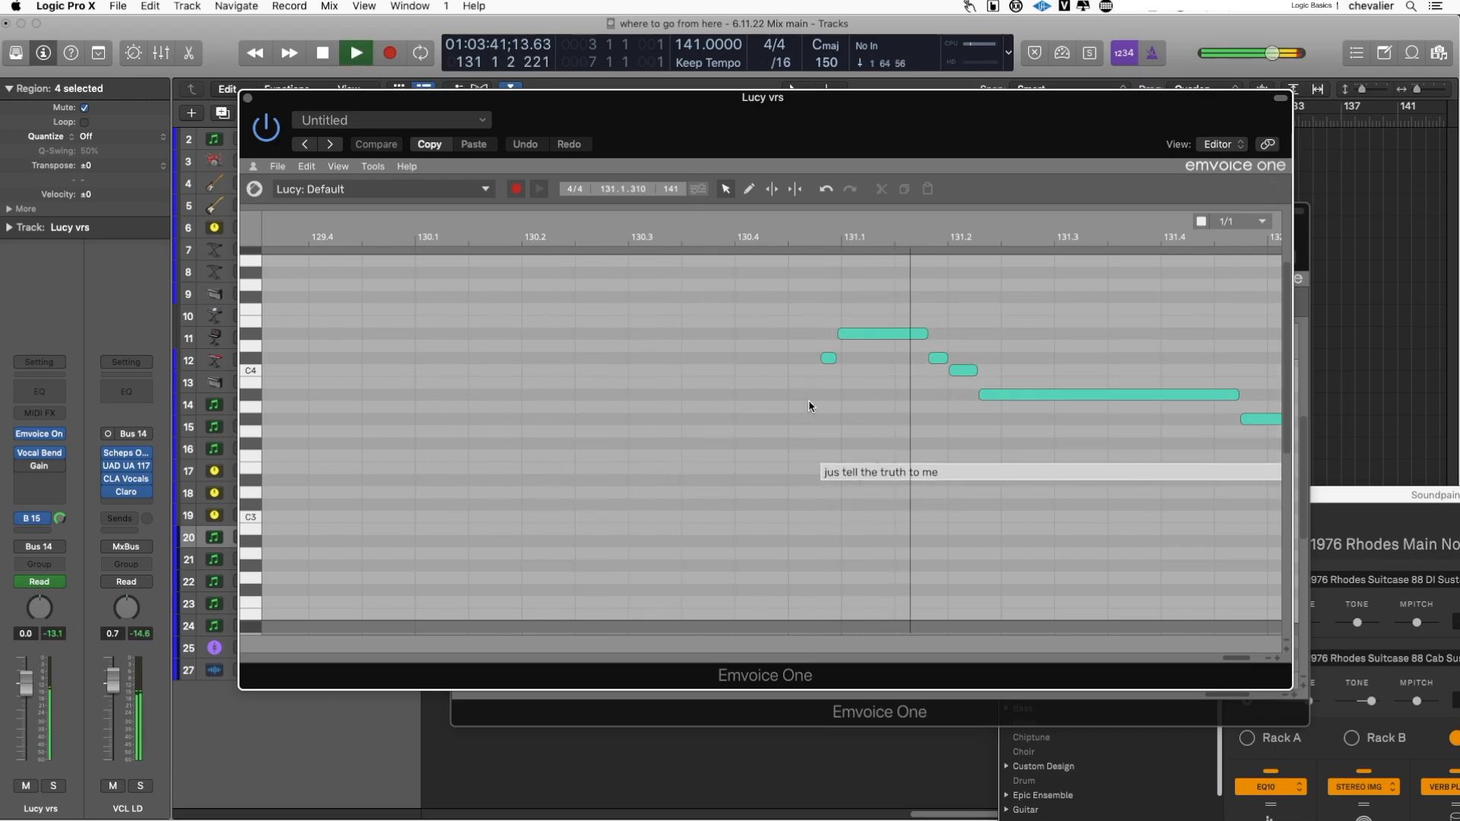
key("space")
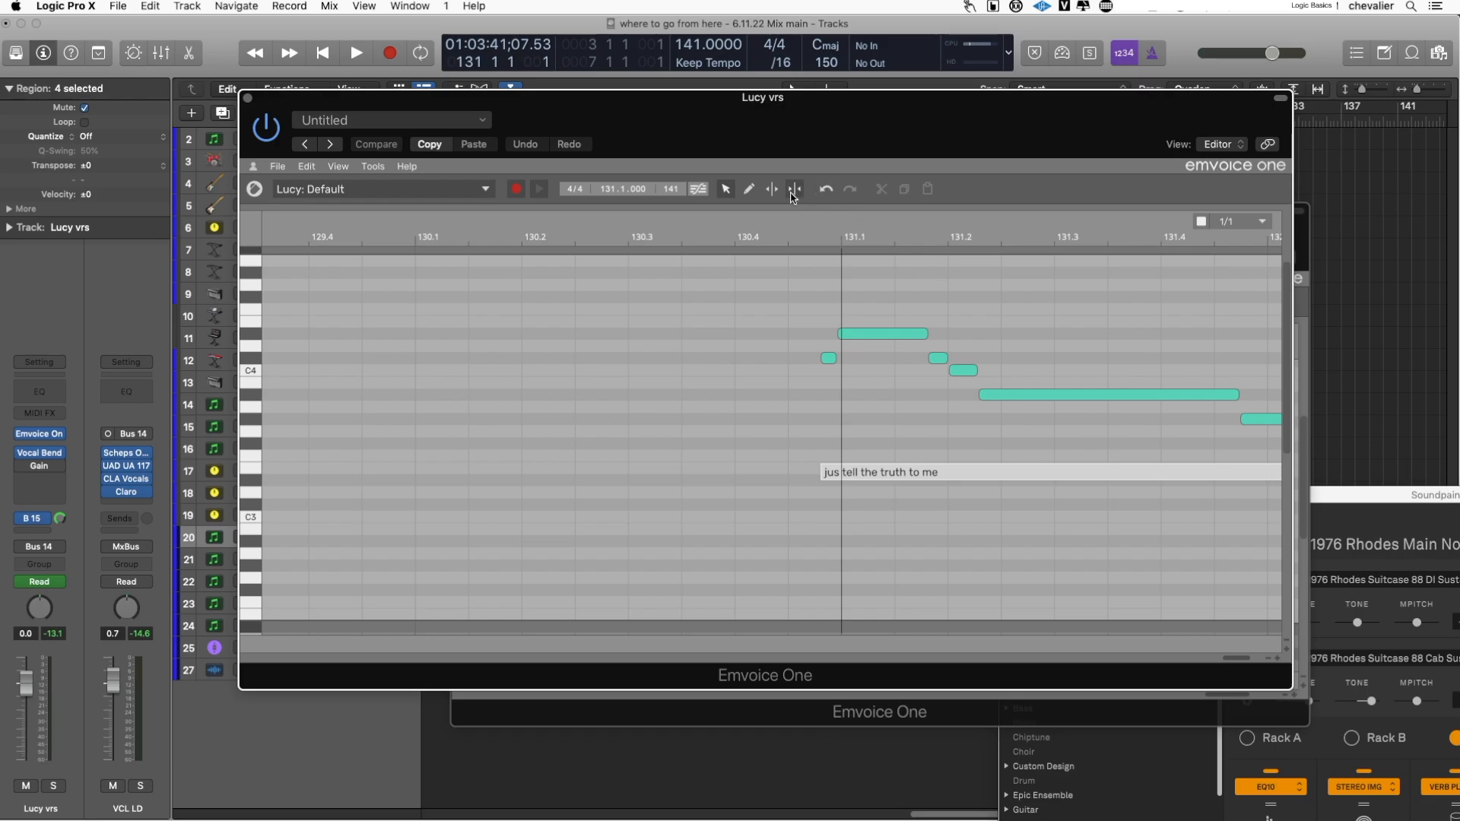
Replace the short first note with an earlier start on the second note and a short lower pitch bend at its beginning
left_click(829, 359)
key("BackSpace")
left_click_drag(840, 336, 826, 335)
double_click(829, 361)
left_click_drag(845, 359, 841, 358)
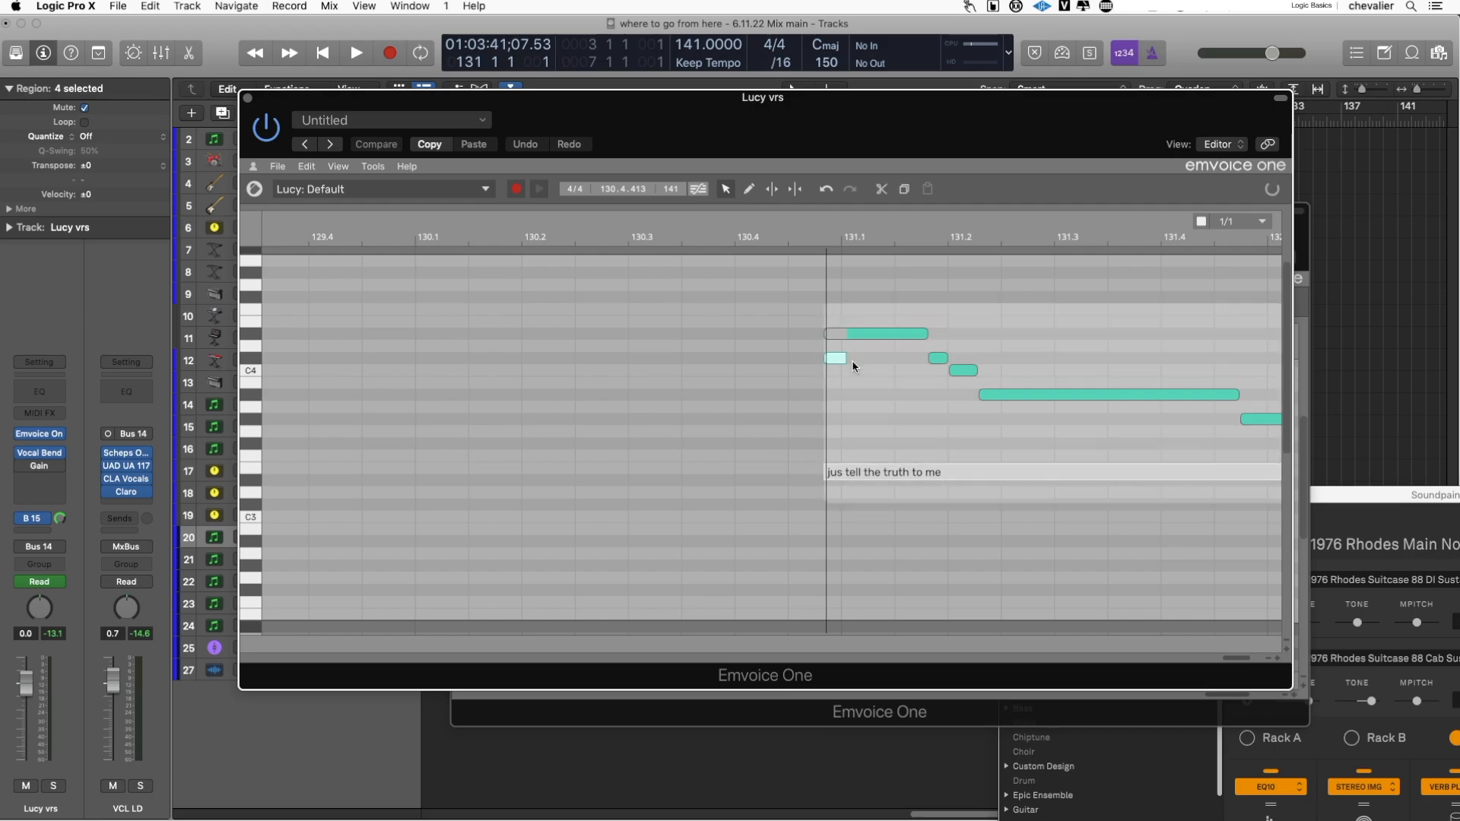
Add a short lower pitch bend at the start of the long held note in bar 131 and audition the phrase
double_click(983, 419)
left_click_drag(1042, 419, 1002, 419)
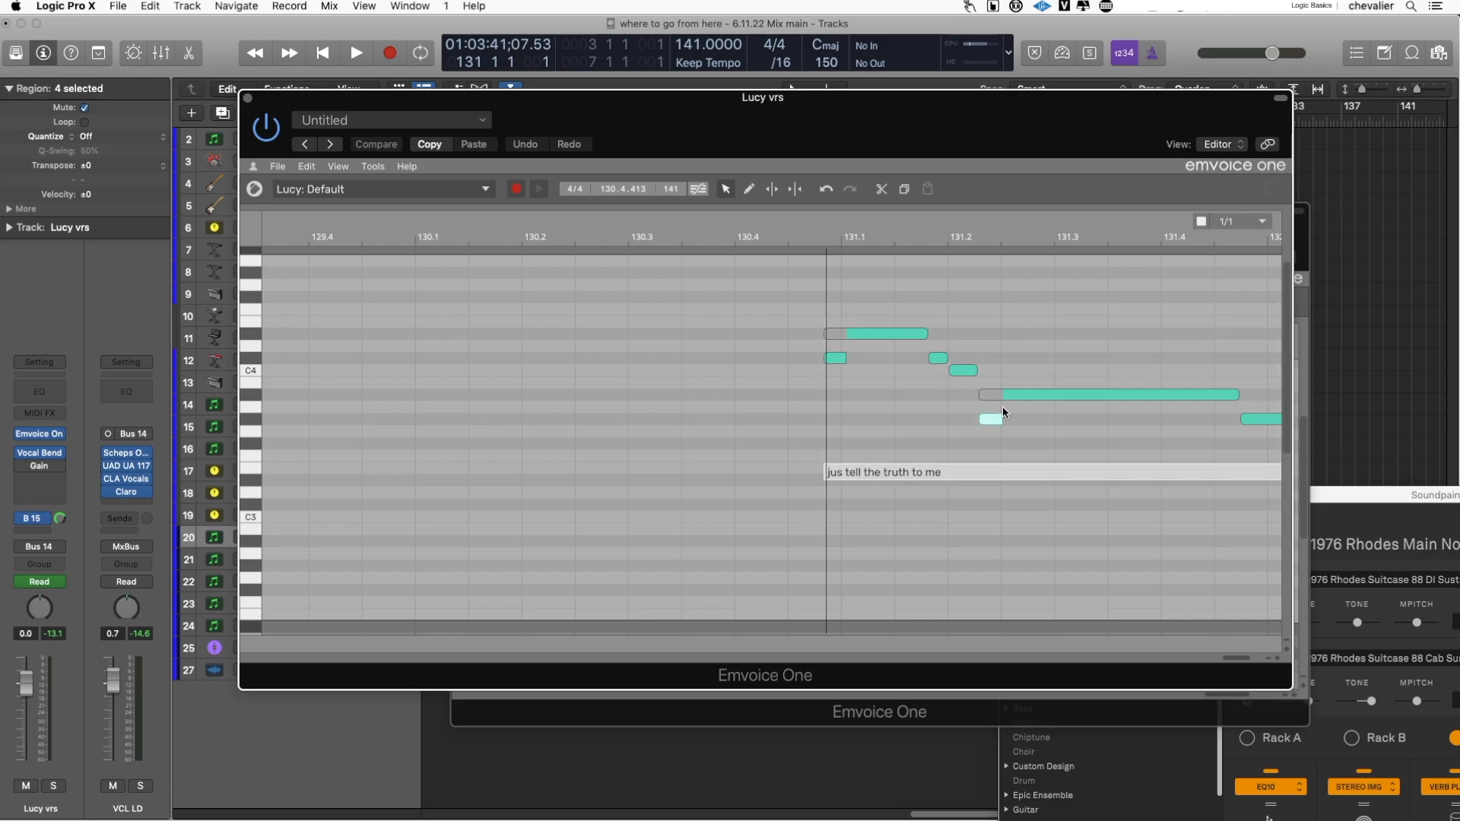
key("space")
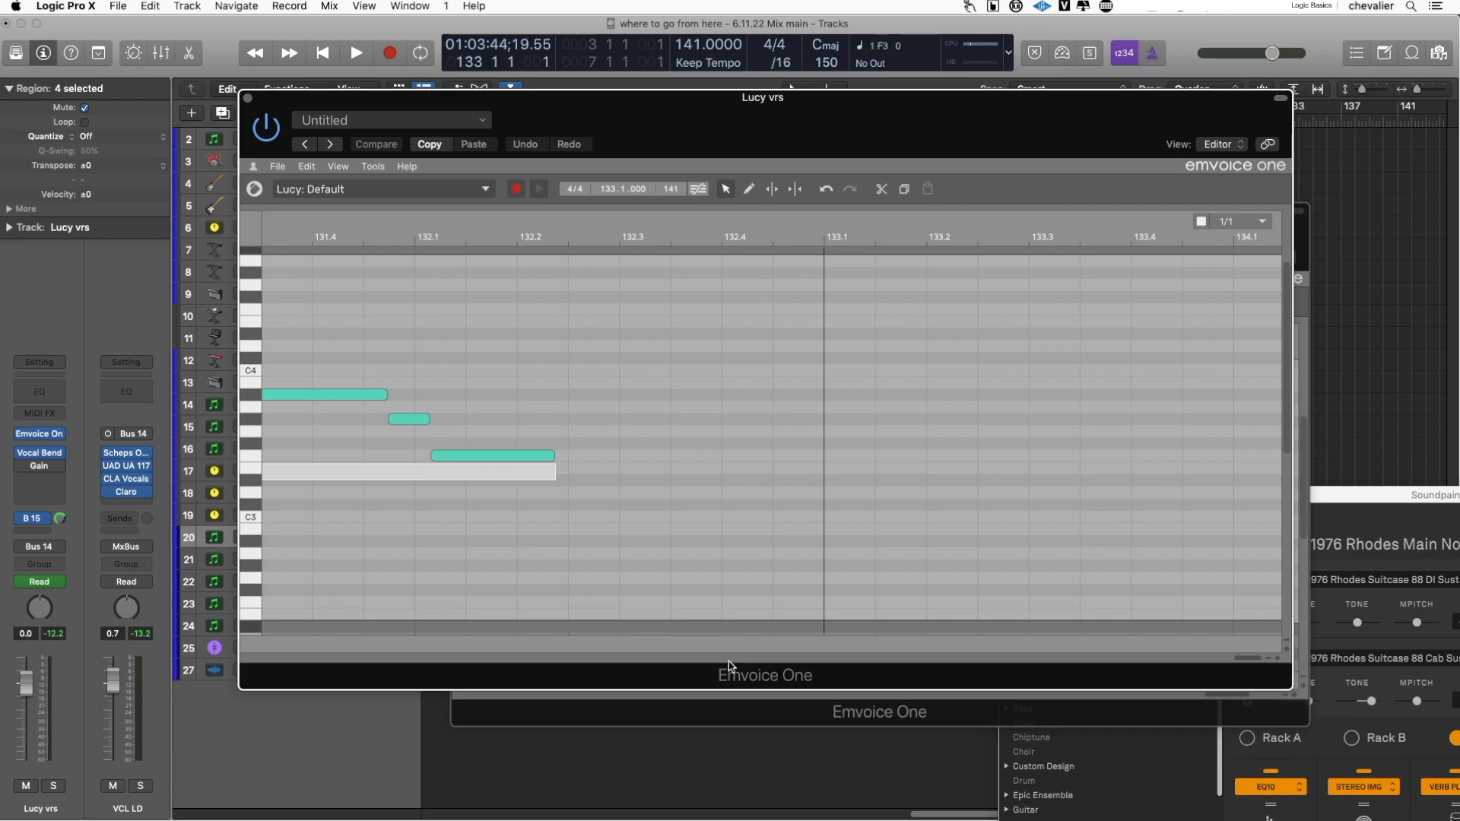
Record a second vocal phrase across bars 133 and 134 in MIDI Listen Mode
key("comma")
key("space")
left_click(515, 189)
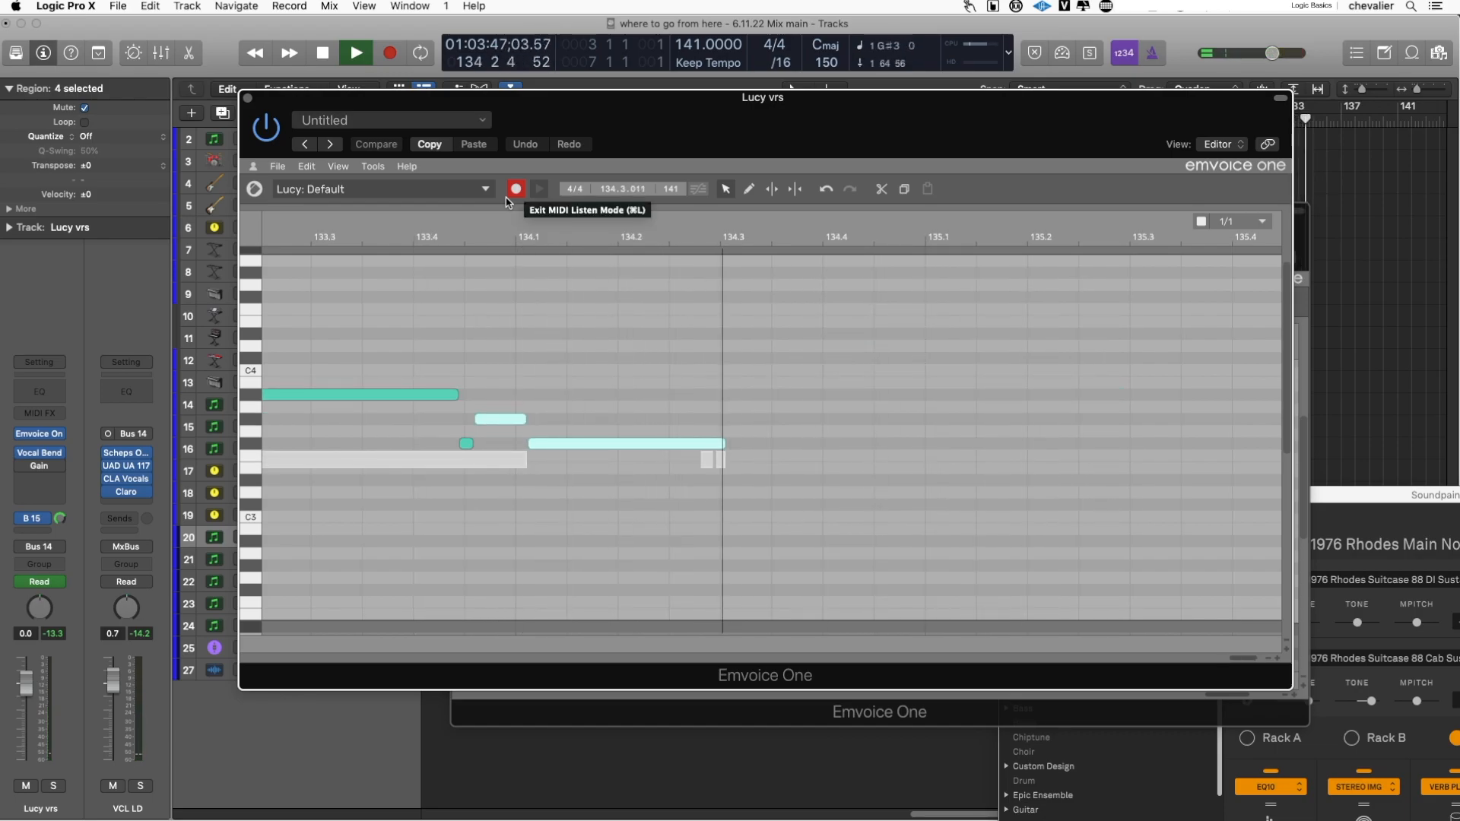
left_click(511, 195)
key("space")
Lower the second phrase's final note by one semitone and add a short lower pitch bend at its start
left_click_drag(559, 445, 559, 456)
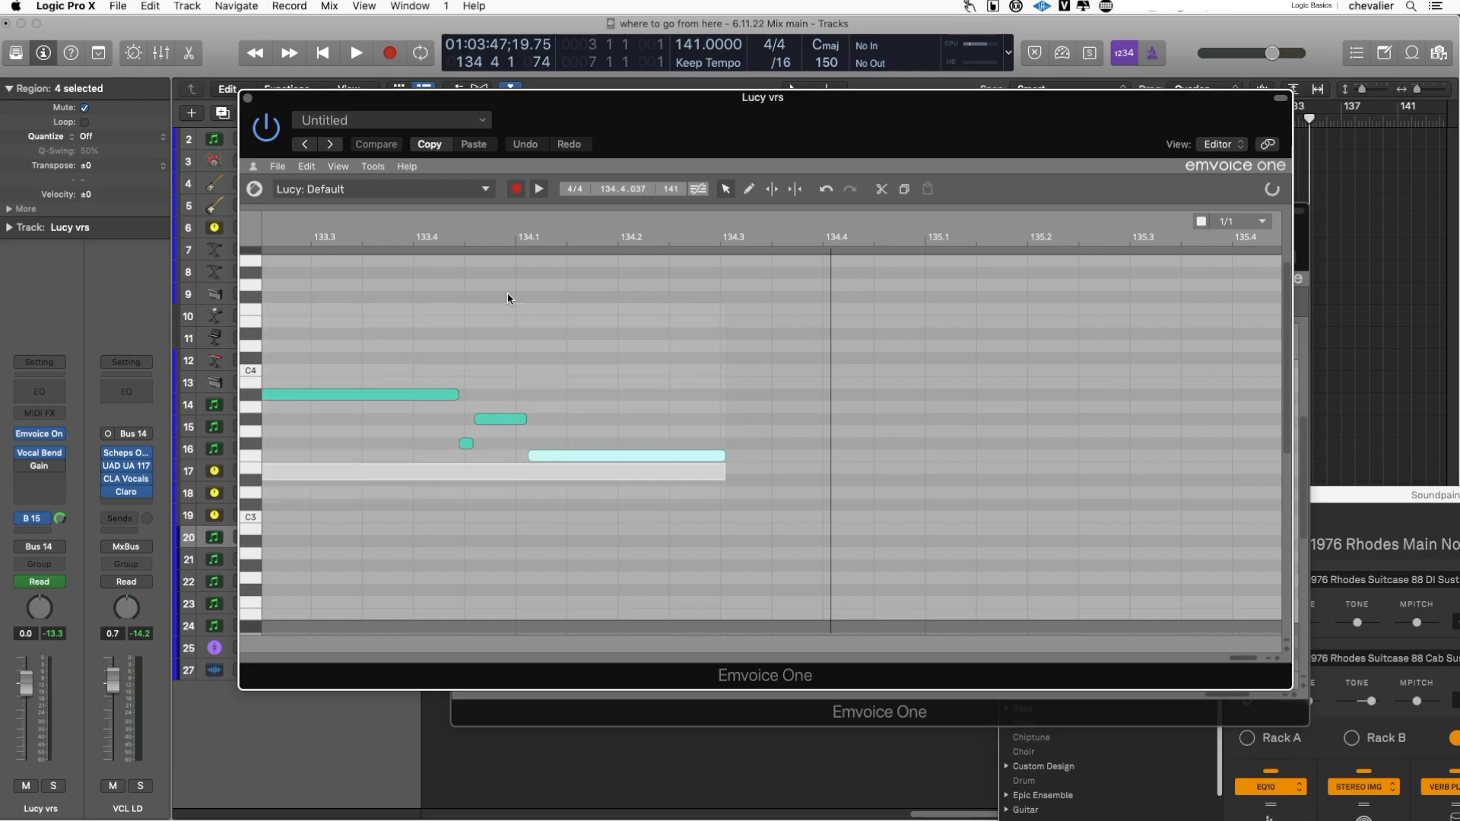
mouse_move(531, 457)
left_mouse_down()
mouse_move(532, 483)
mouse_move(550, 475)
left_mouse_up()
Enter the lyric "just tell the truth to me" for the phrase starting at bar 133 and audition it
key("comma")
key("comma")
key("comma")
key("period")
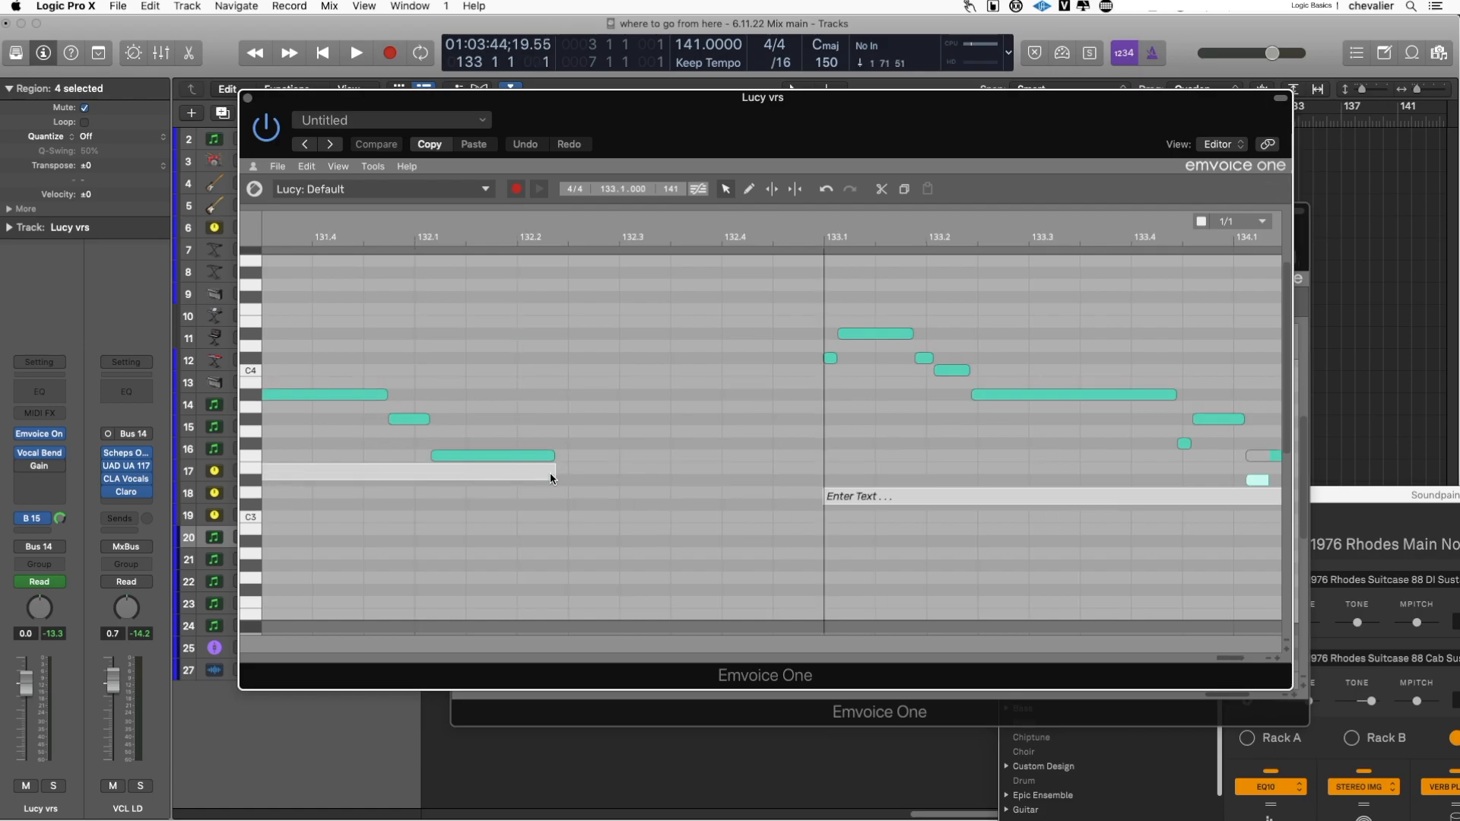
left_click(893, 497)
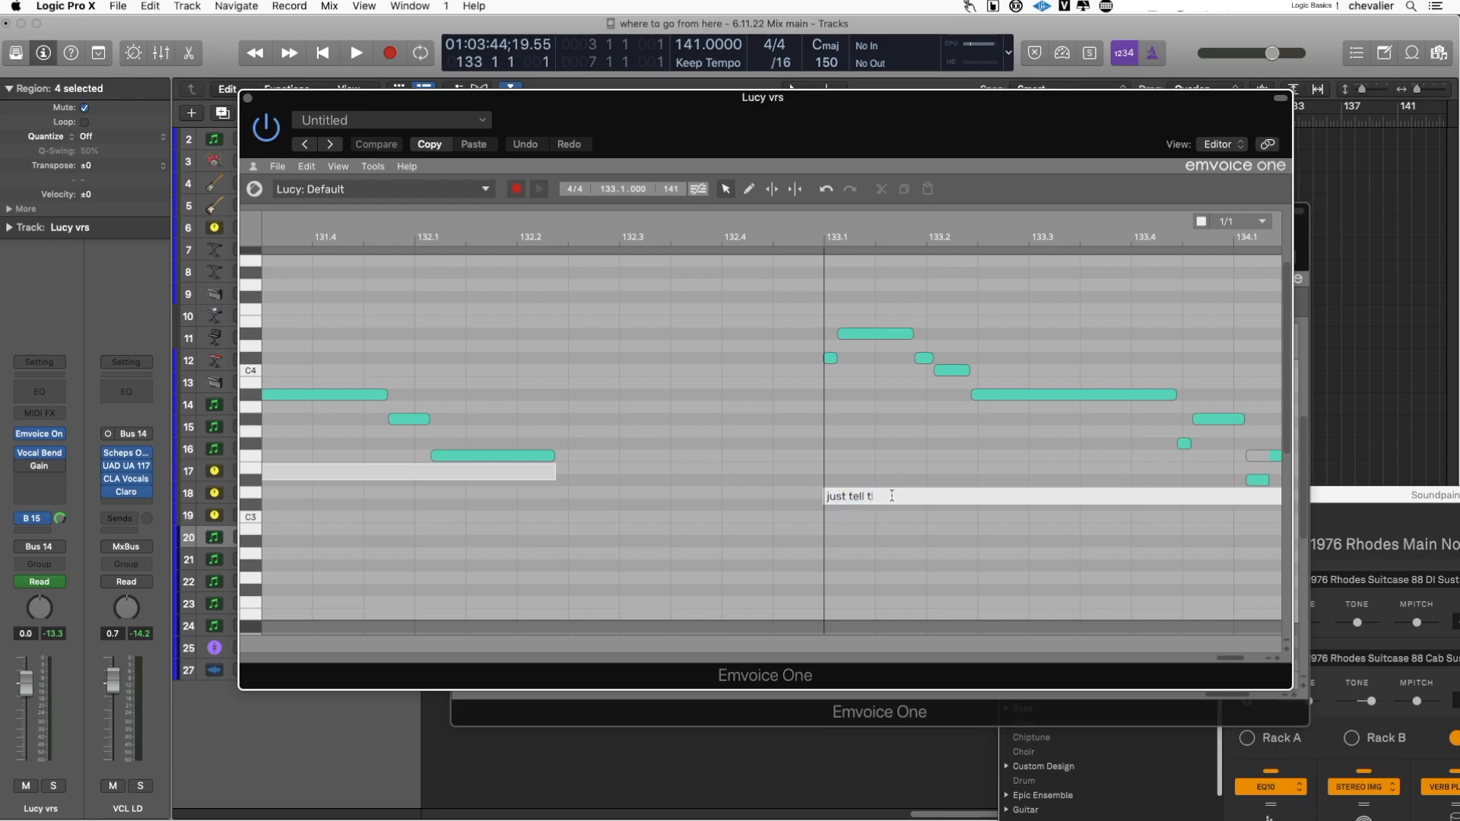
type("just tell the truth to me")
key("Return")
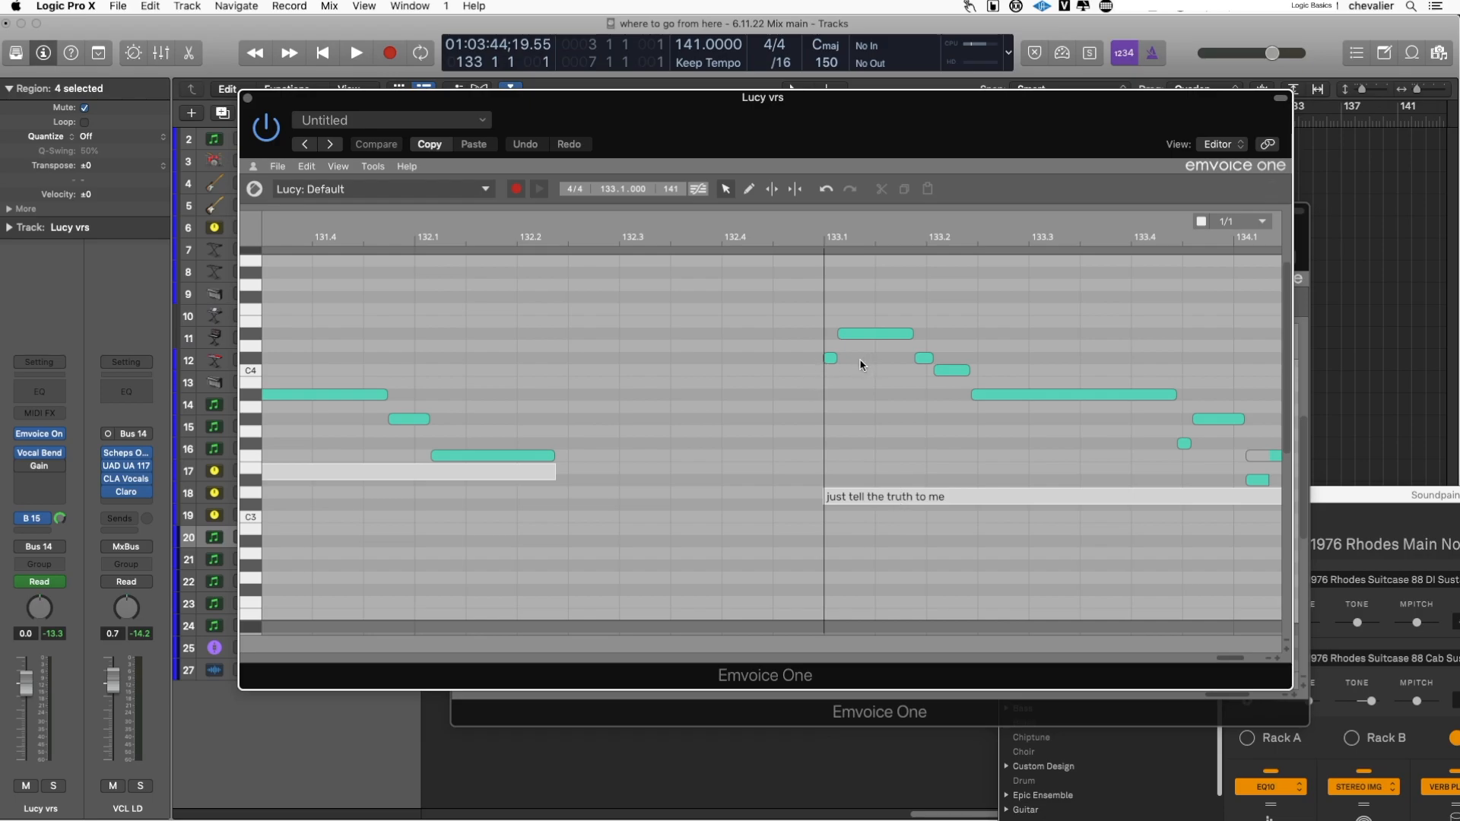
key("space")
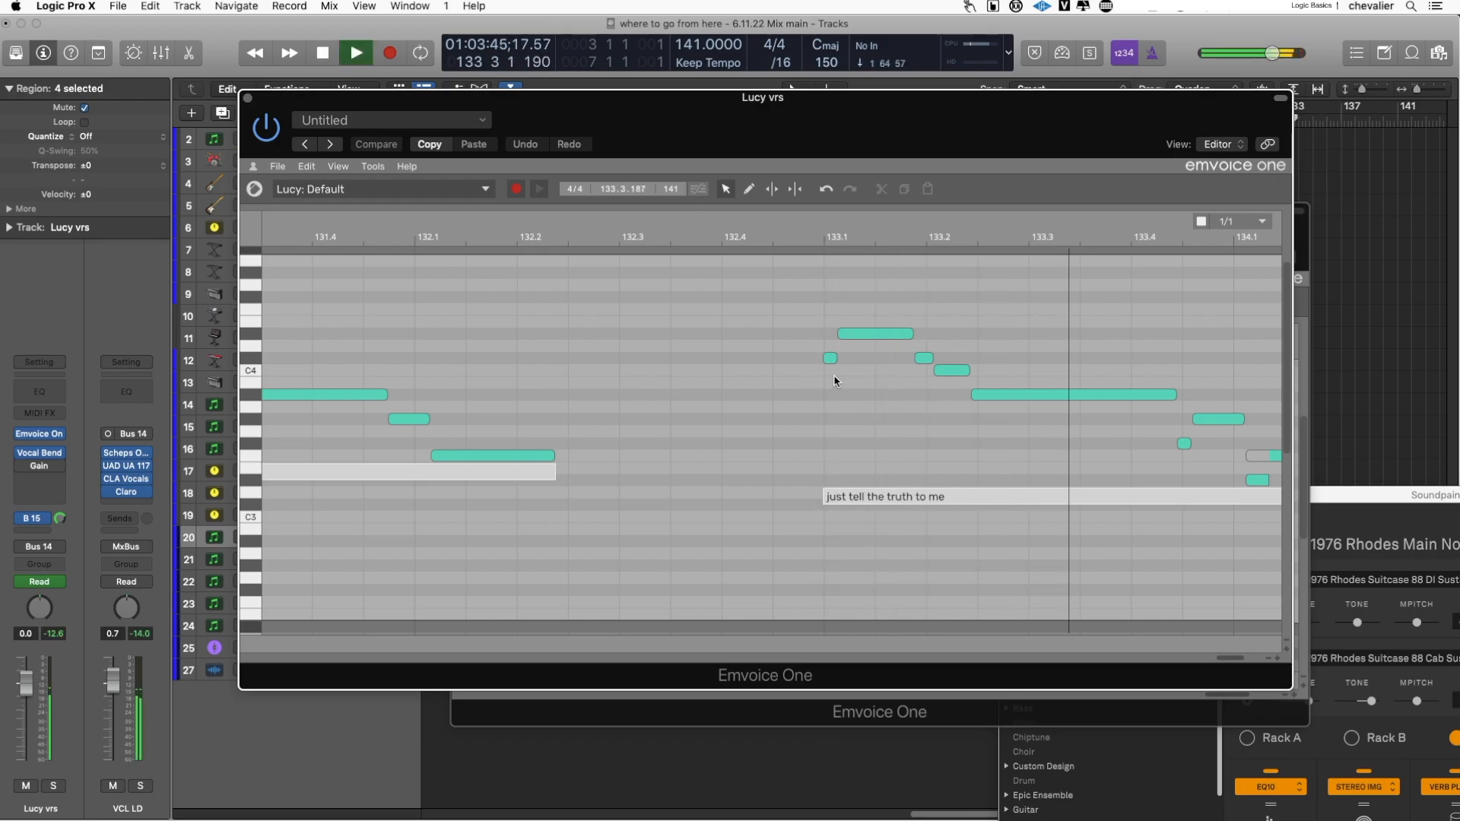
key("space")
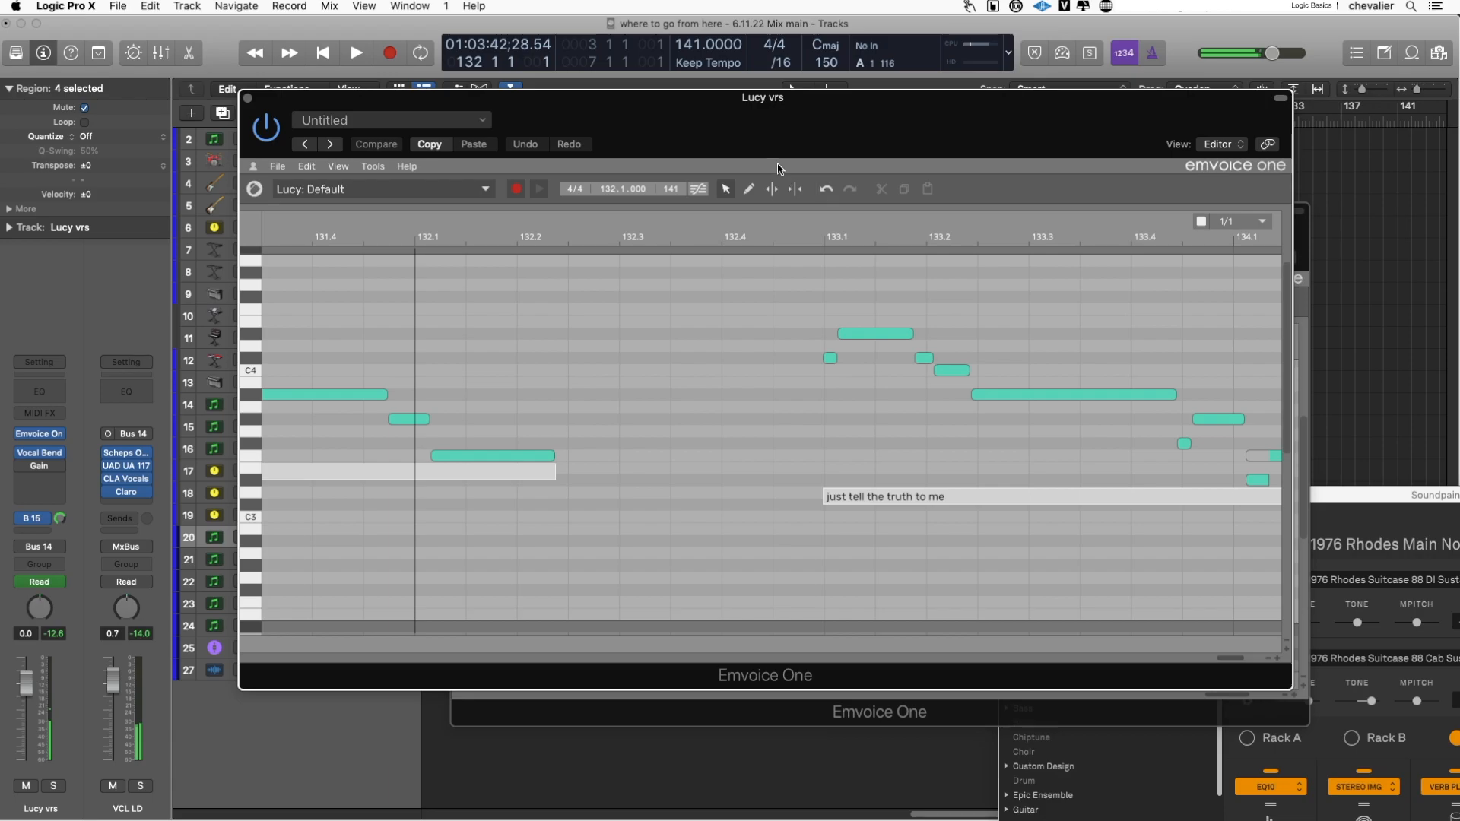
Join the two short lead-in notes of the second phrase to the higher notes that follow them, and play the result
left_click(793, 192)
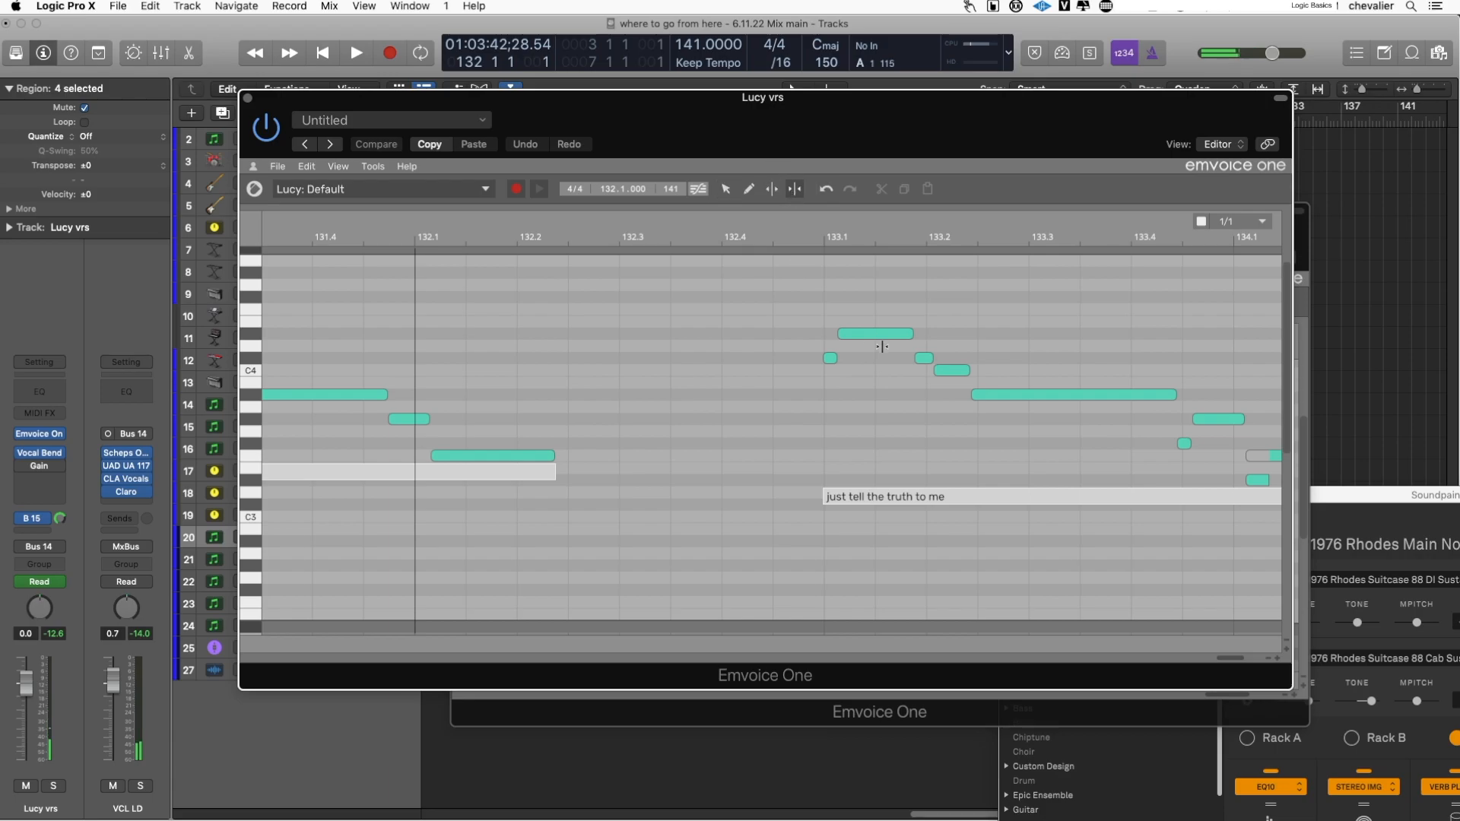
left_click(830, 358)
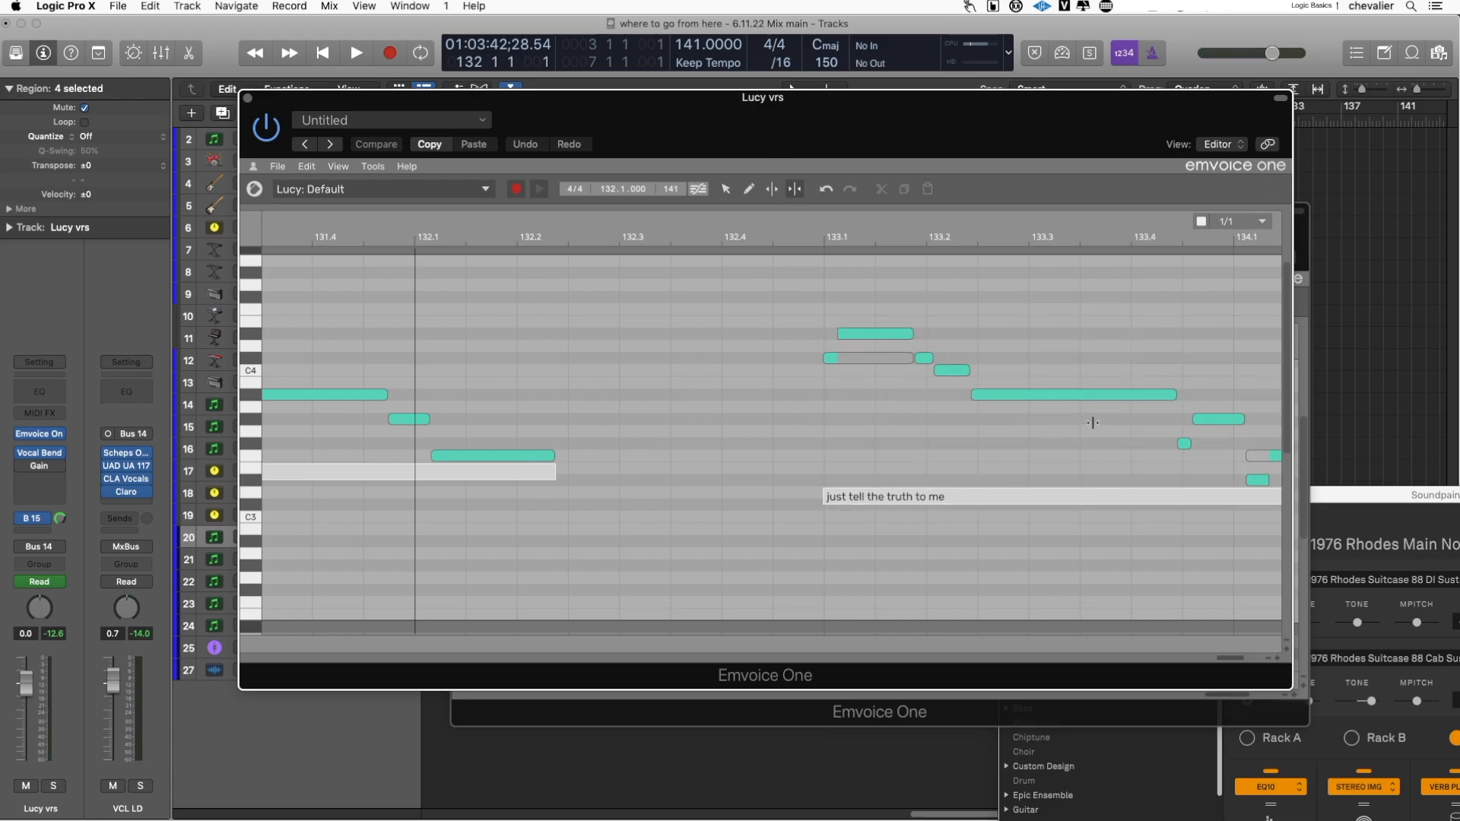
left_click(1192, 446)
key("space")
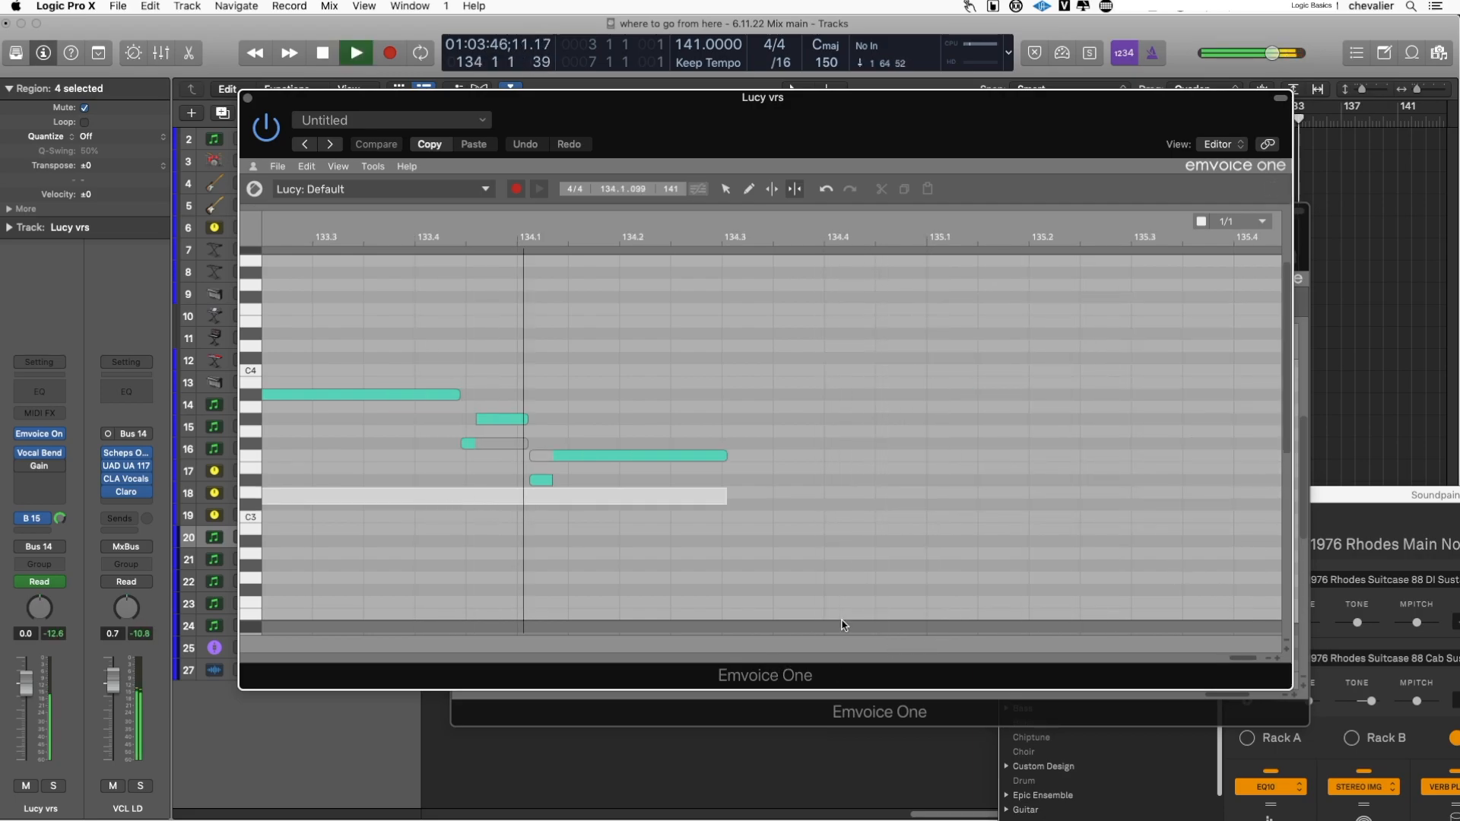
key("space")
Add four short pitch bends one semitone above the long held note in bar 131 to create a vibrato
key("comma")
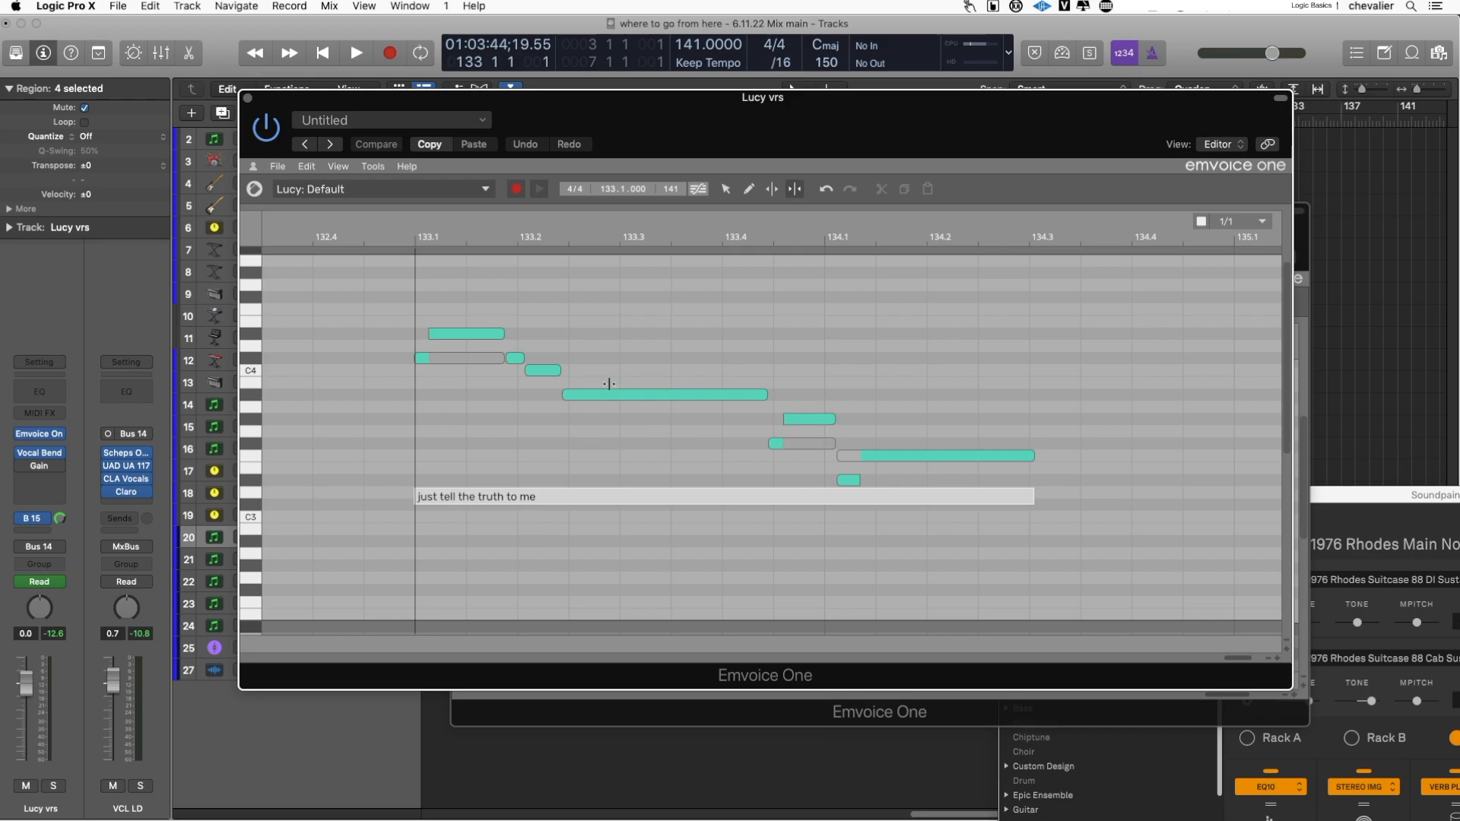
key("comma")
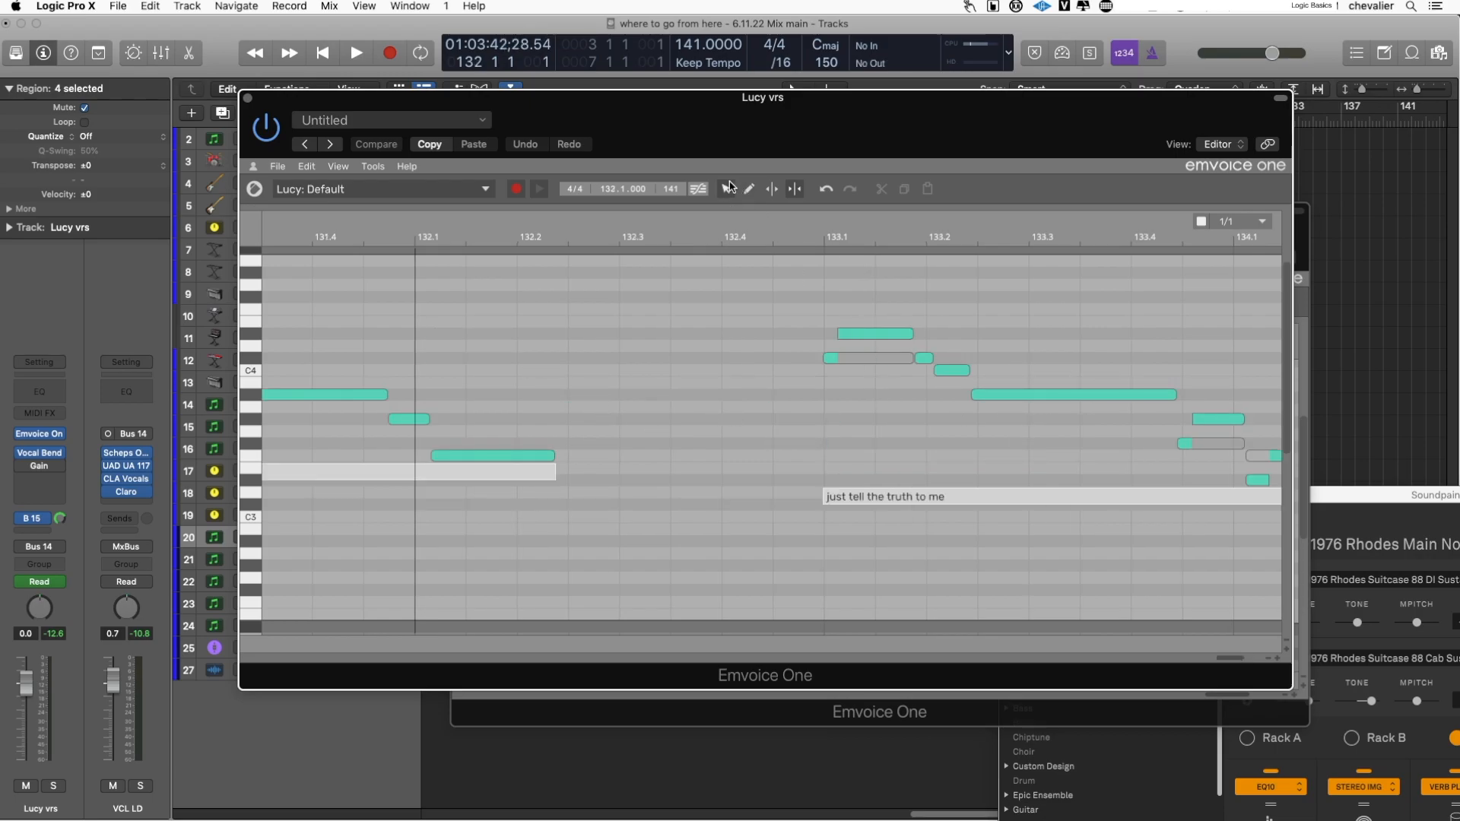
key("comma")
left_click(659, 386)
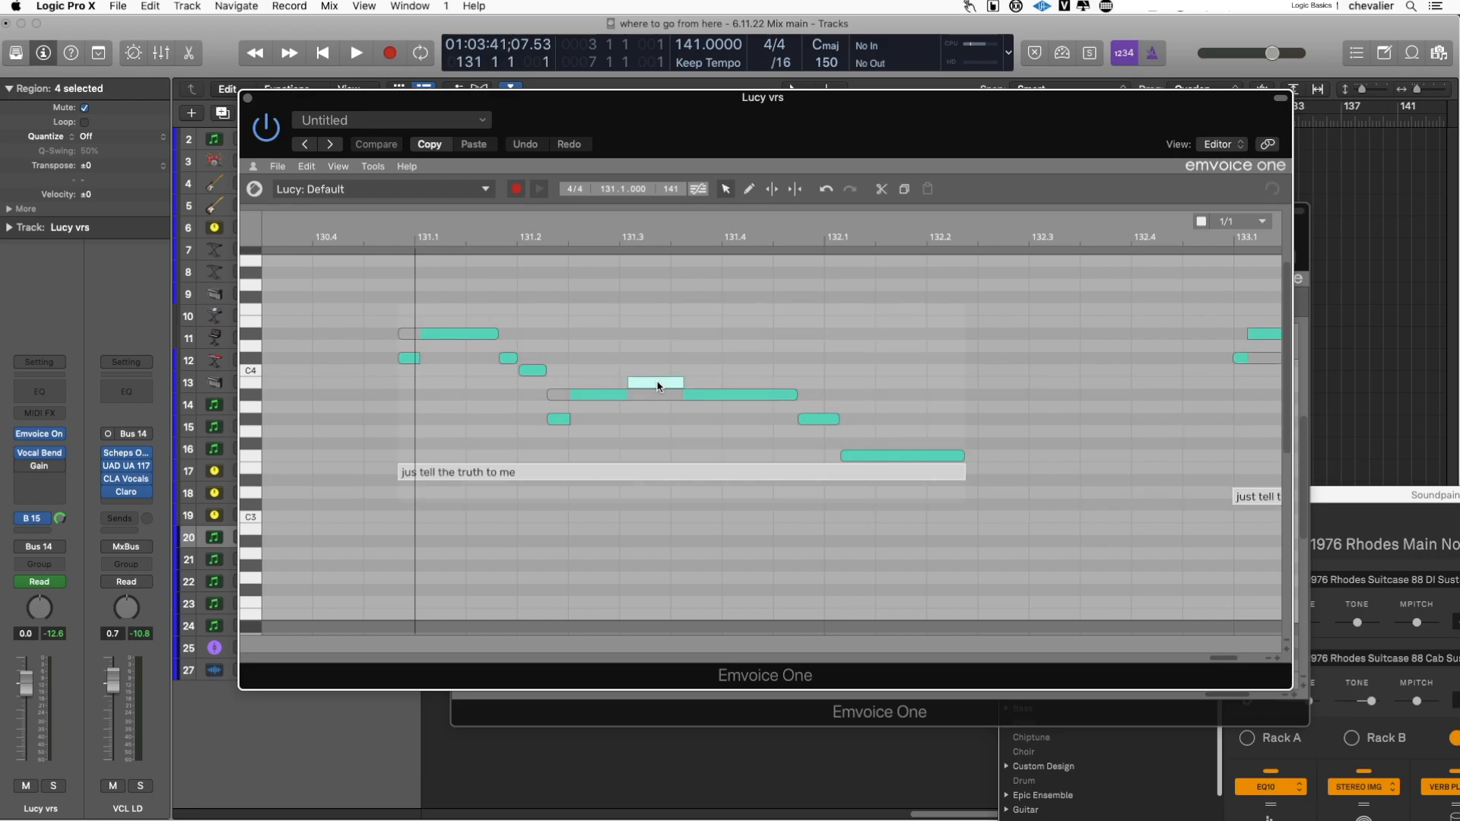
double_click(717, 384)
double_click(762, 384)
left_click_drag(742, 381, 757, 382)
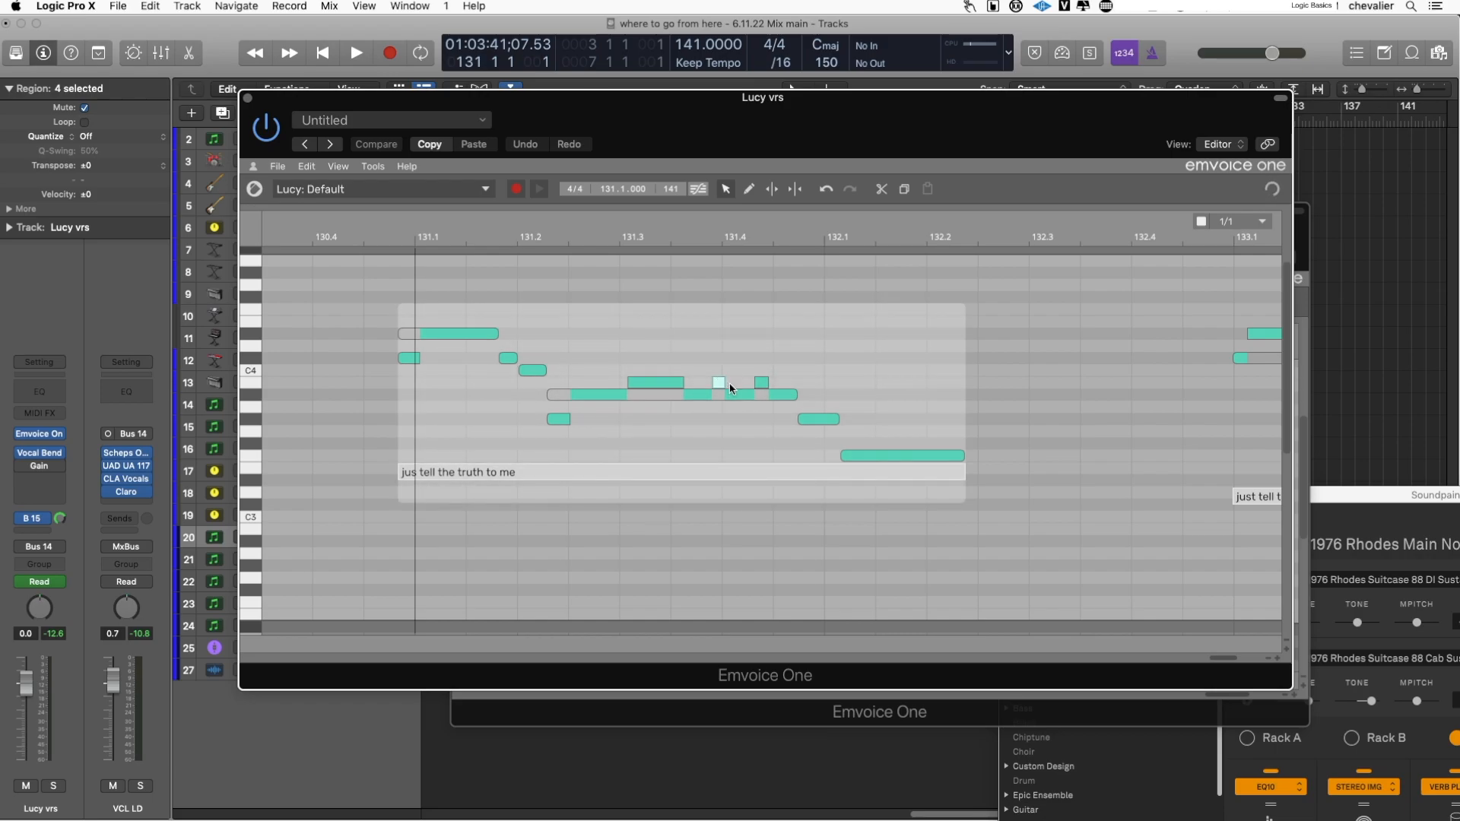
mouse_move(682, 382)
left_mouse_down()
mouse_move(640, 381)
mouse_move(676, 384)
left_mouse_up()
double_click(662, 383)
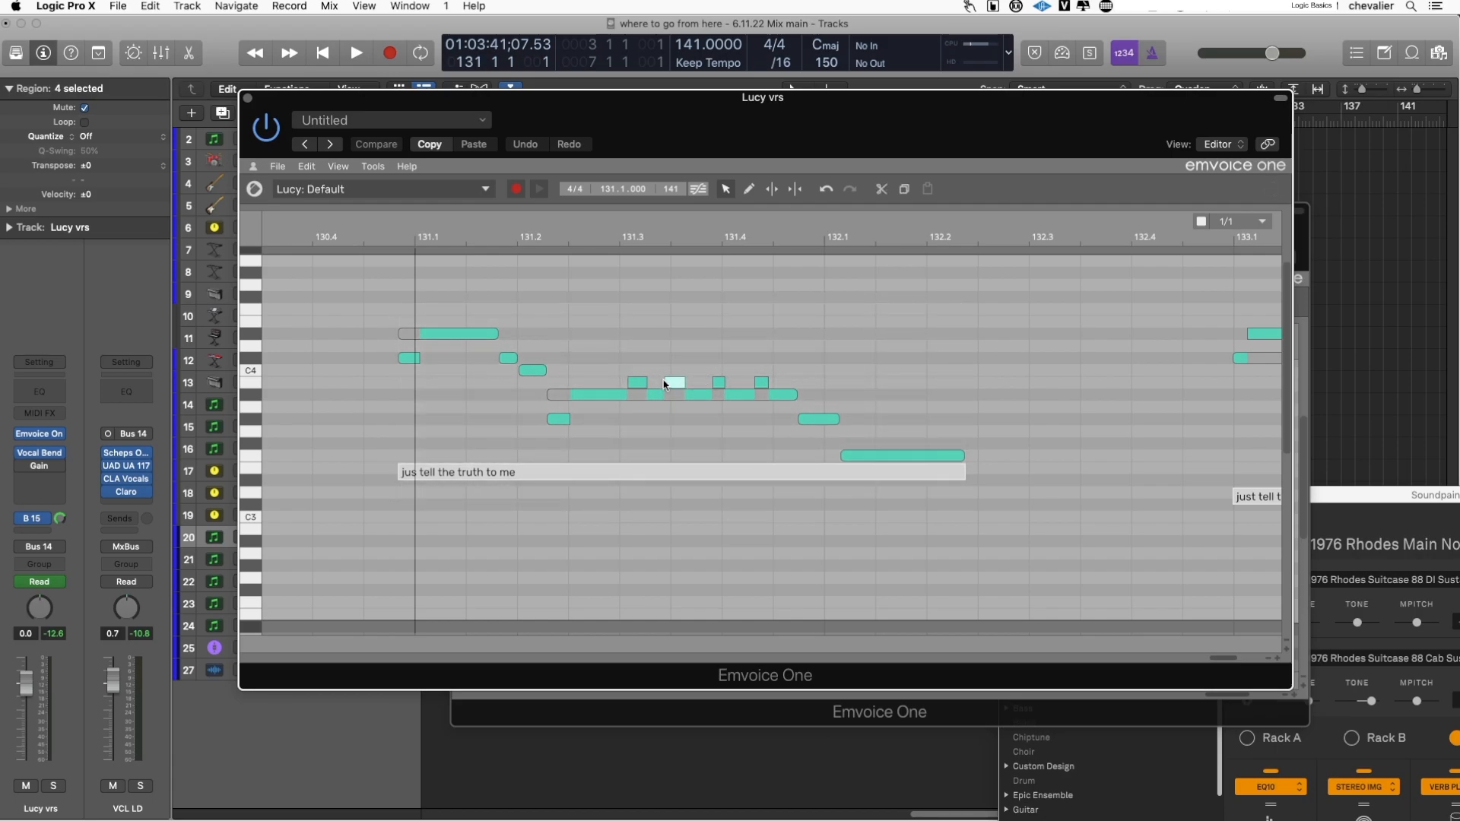
Lower the four vibrato bends together to about half a semitone above the held note and audition the phrase
left_click_drag(637, 362, 763, 396)
key("space")
key("space")
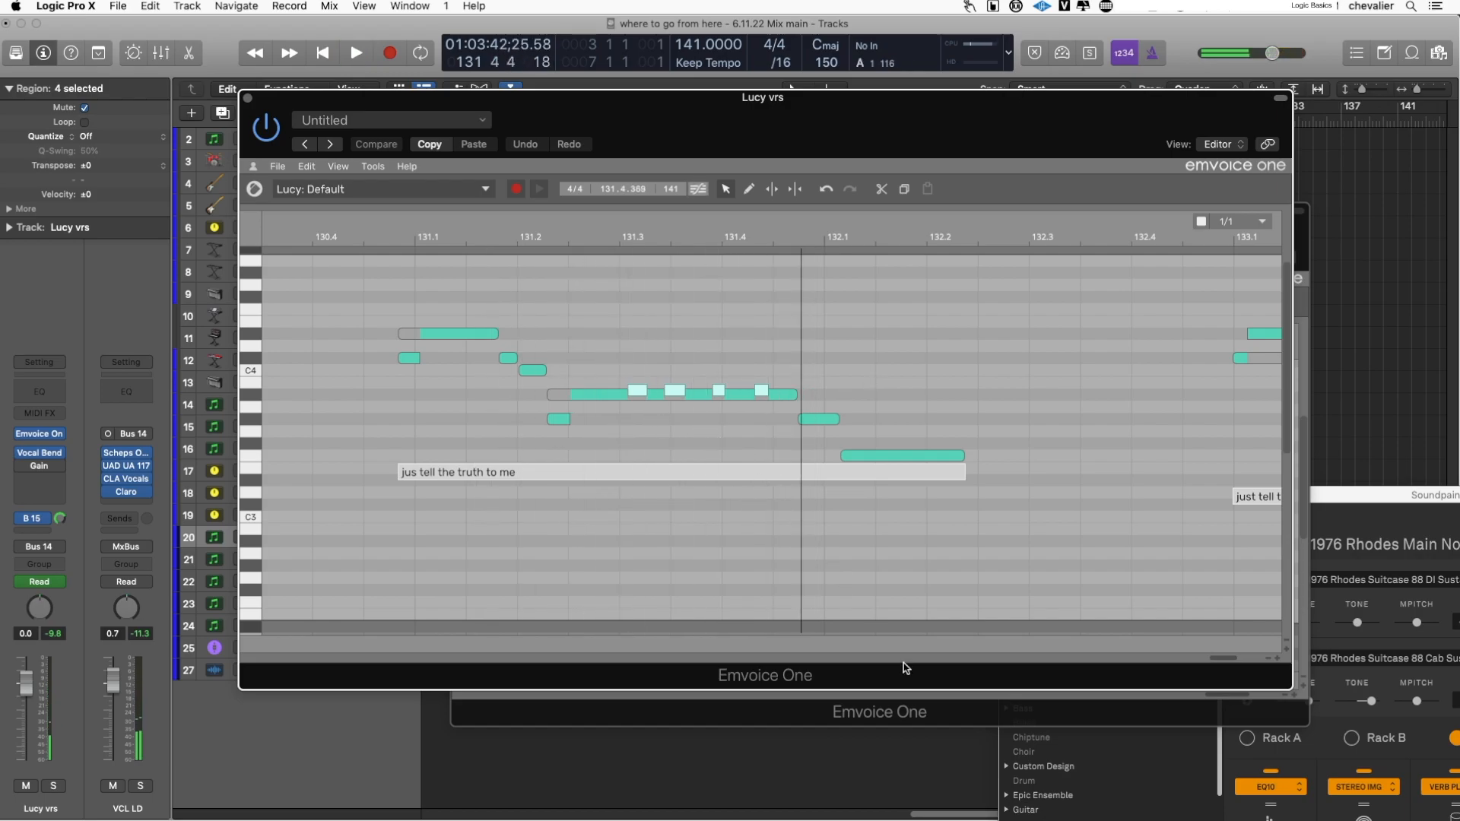
Play back the vibrato phrase in bar 131 and place the playhead at the start of bar 133
key("period")
key("period")
key("comma")
key("space")
key("comma")
key("space")
key("period")
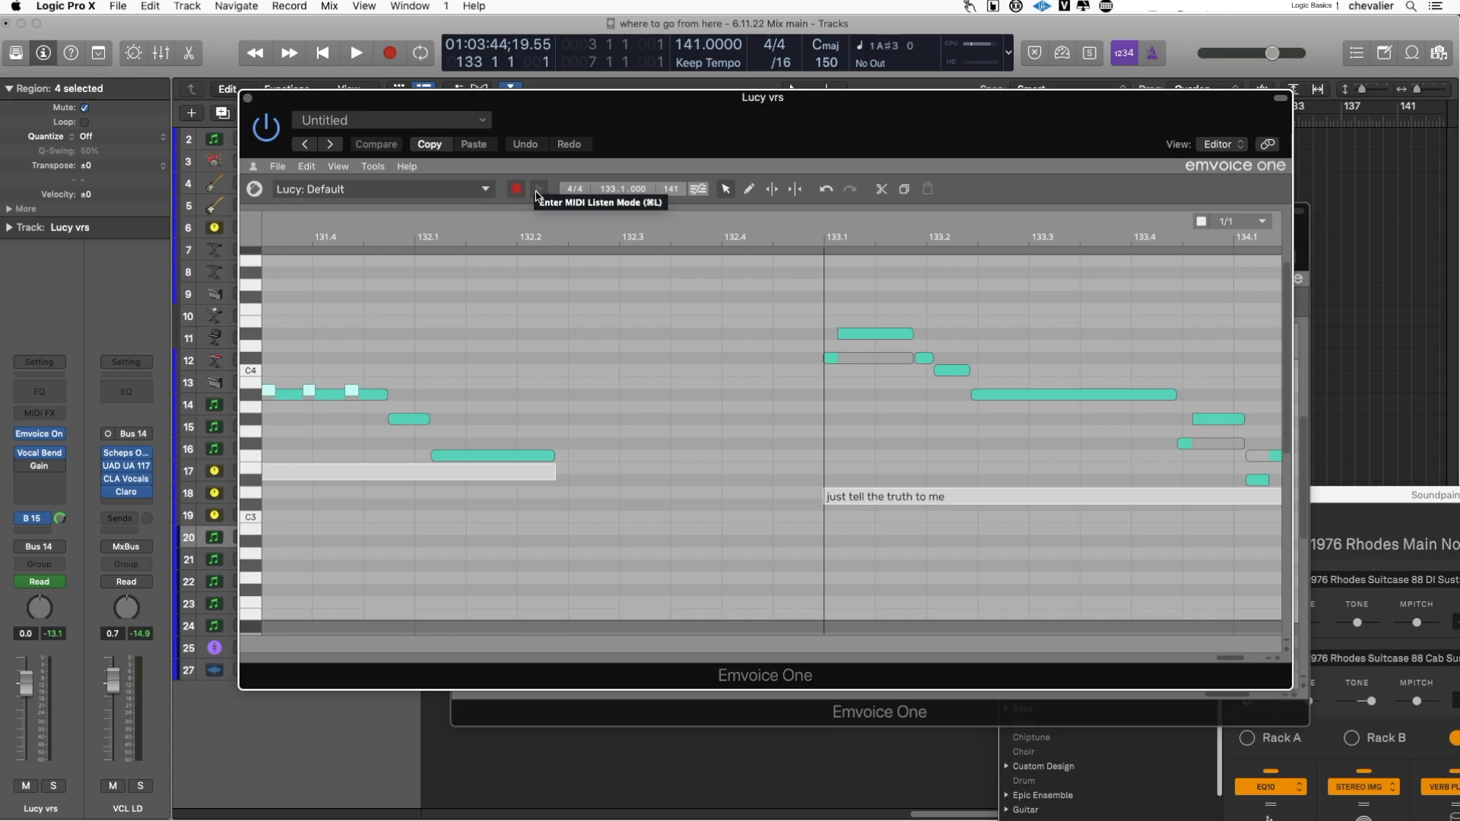
Record live MIDI pitch bends onto the long held note of the bar 133 phrase, using MIDI Listen Mode during playback
left_click(1041, 397)
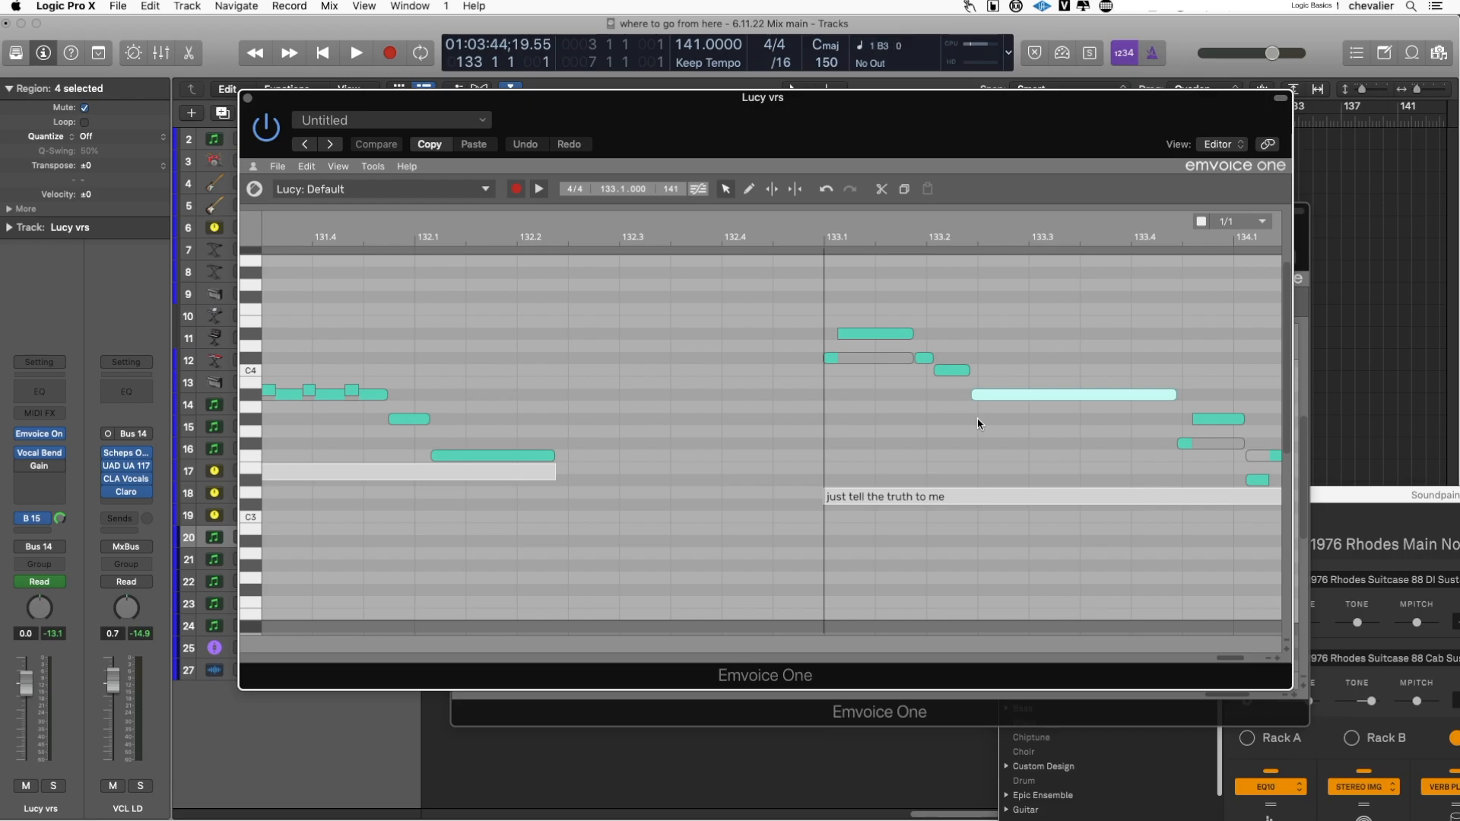
key("space")
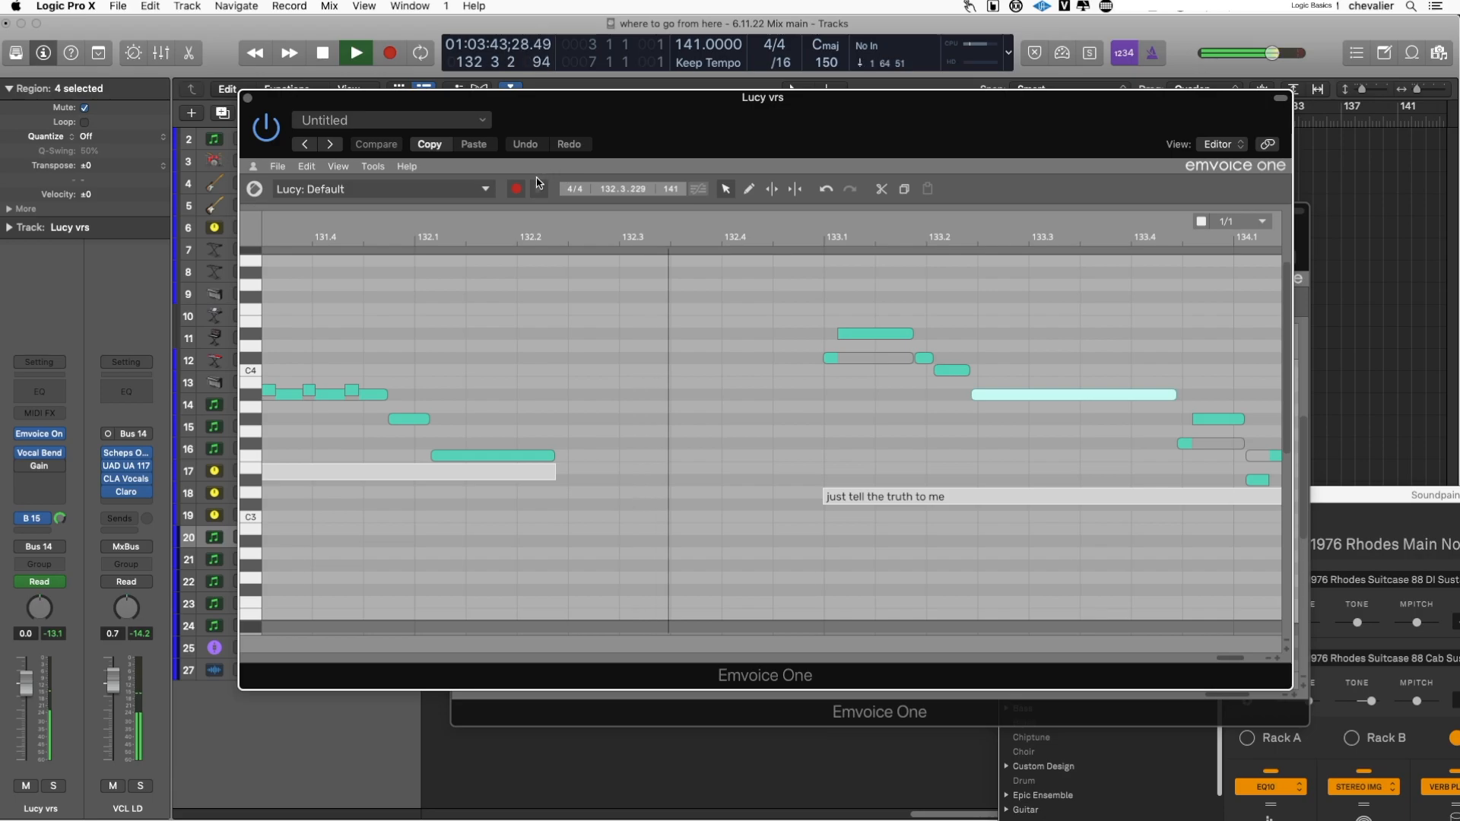
left_click(514, 189)
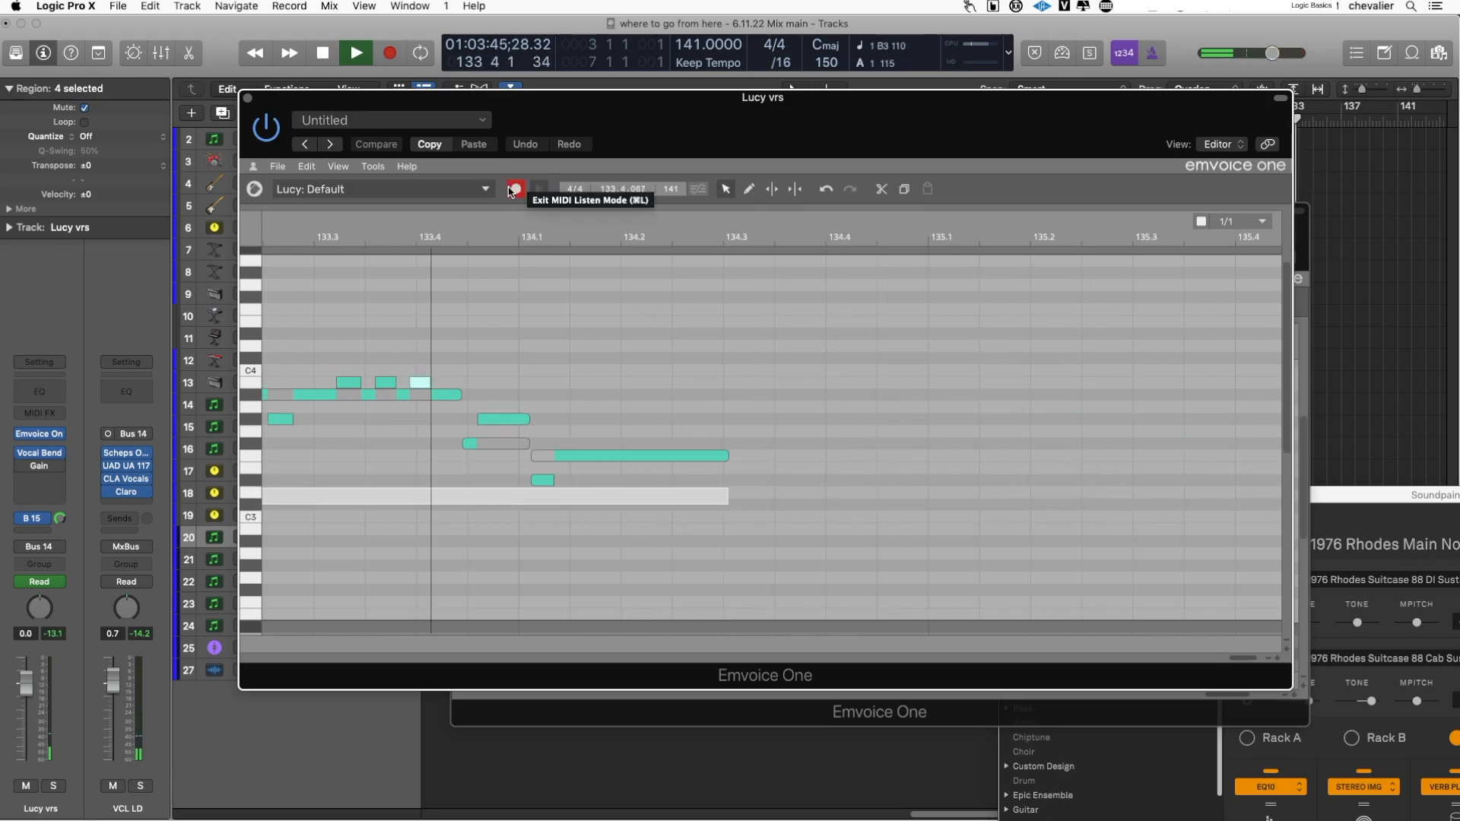
left_click(511, 191)
key("space")
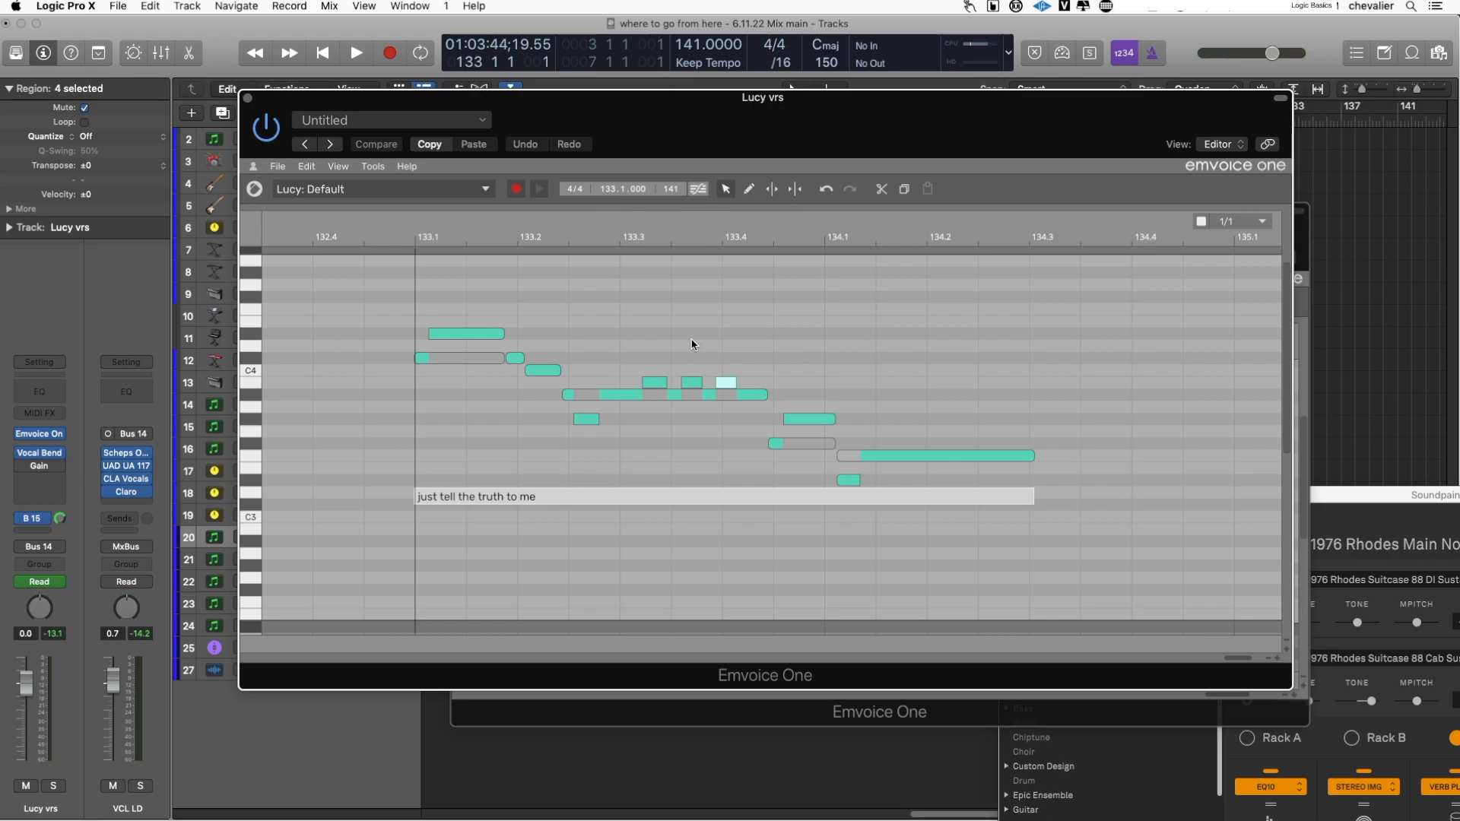
Align the low recorded bend with the held note's start, lower the three upper bends to about half a semitone above it, and audition
left_click_drag(581, 422, 569, 420)
left_click_drag(640, 363, 730, 393)
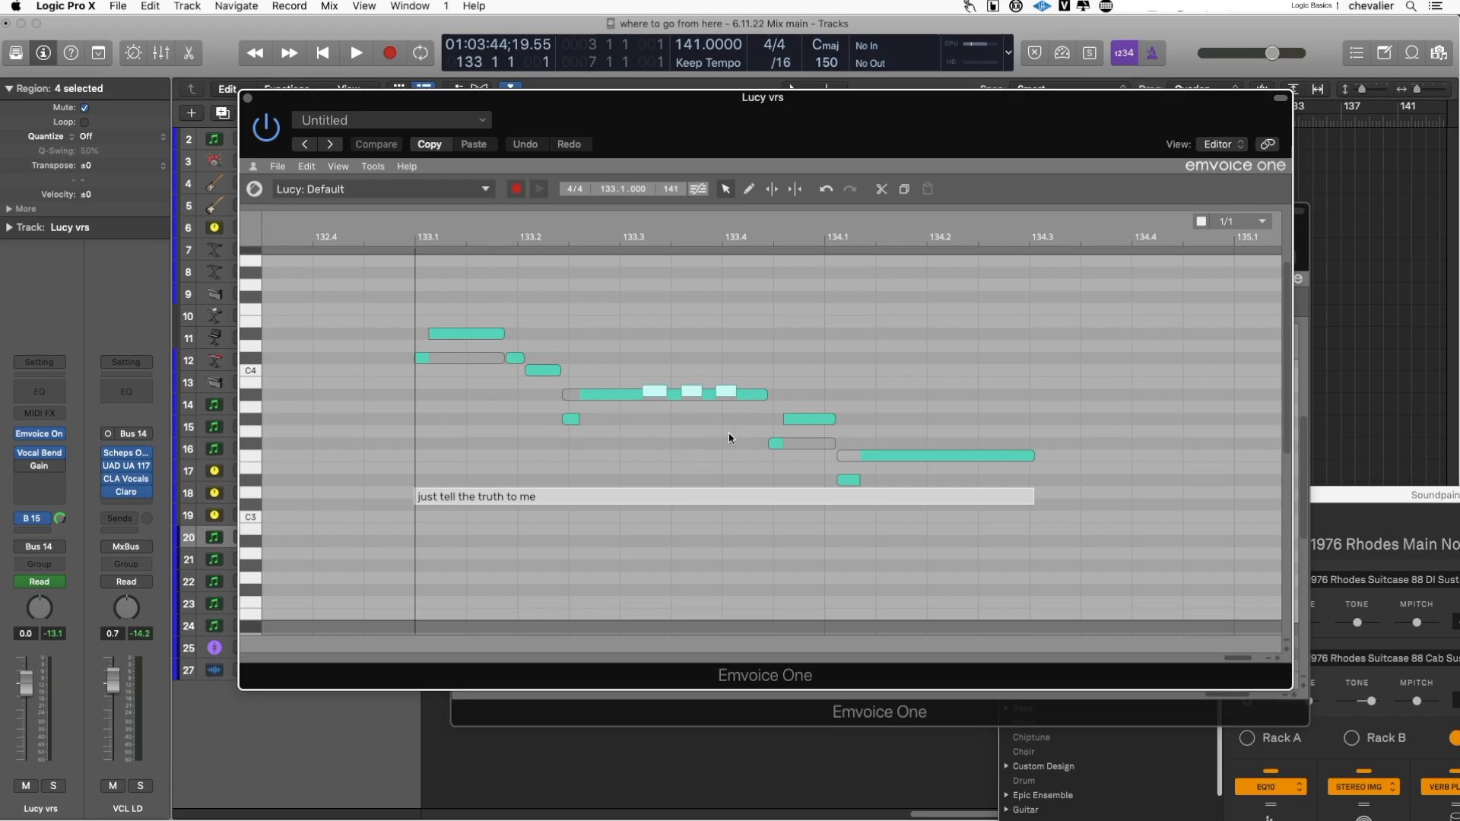
key("space")
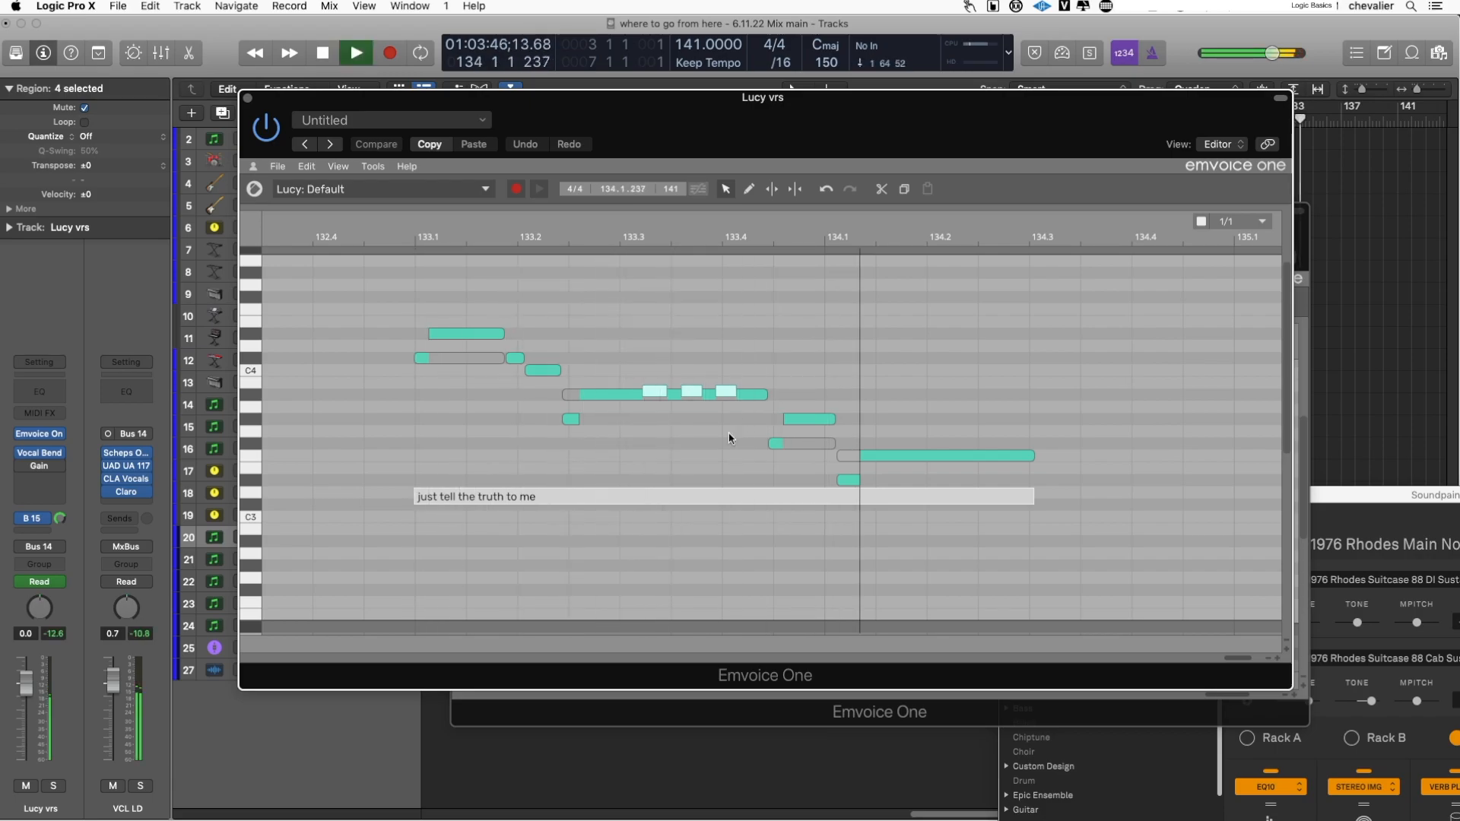
key("space")
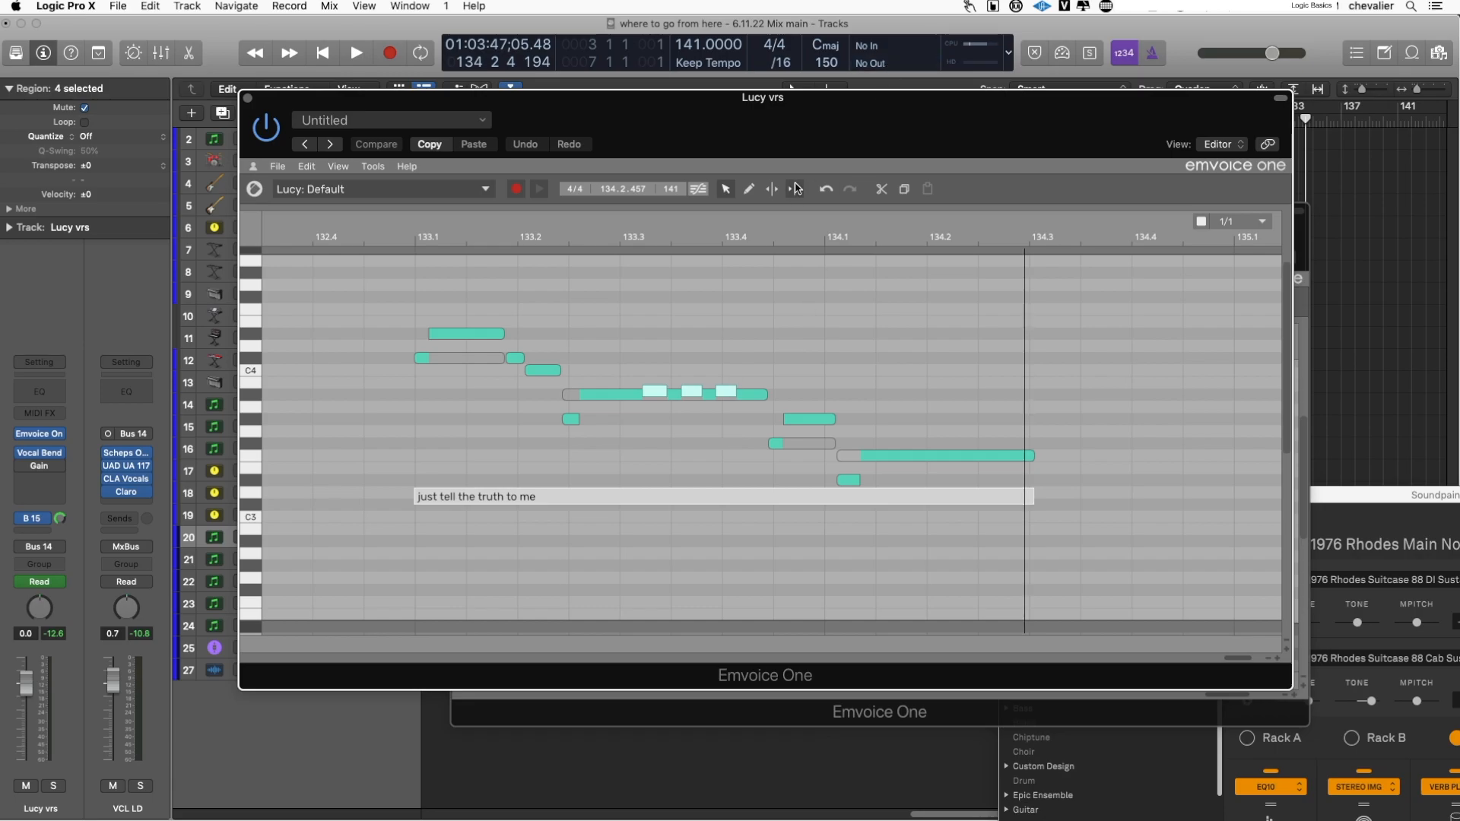
Split the phrase's final long note near beat 134.2 and raise the second part by two semitones
left_click(771, 190)
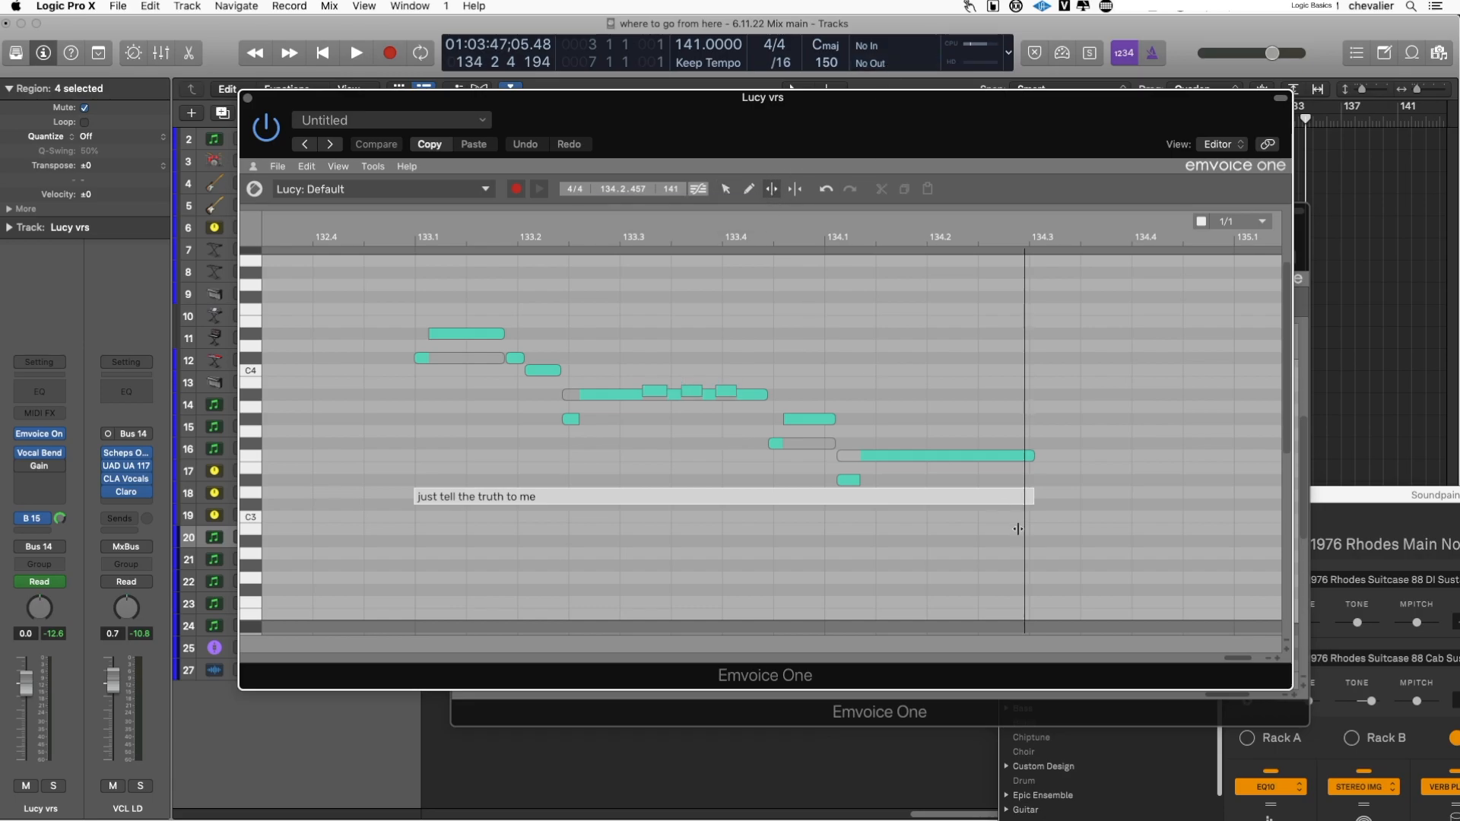
left_click(933, 456)
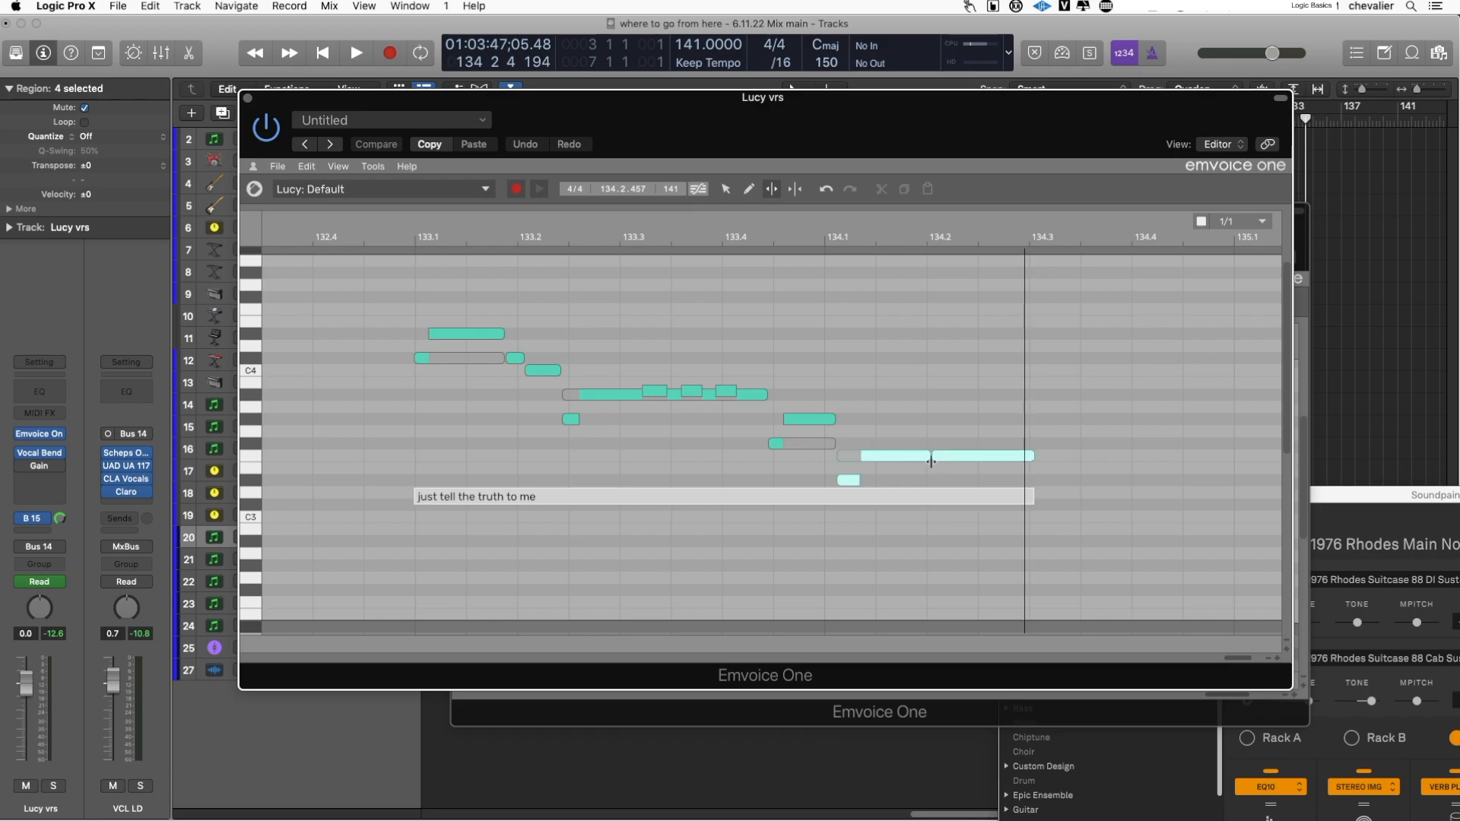
left_click(726, 189)
left_click_drag(973, 463, 967, 439)
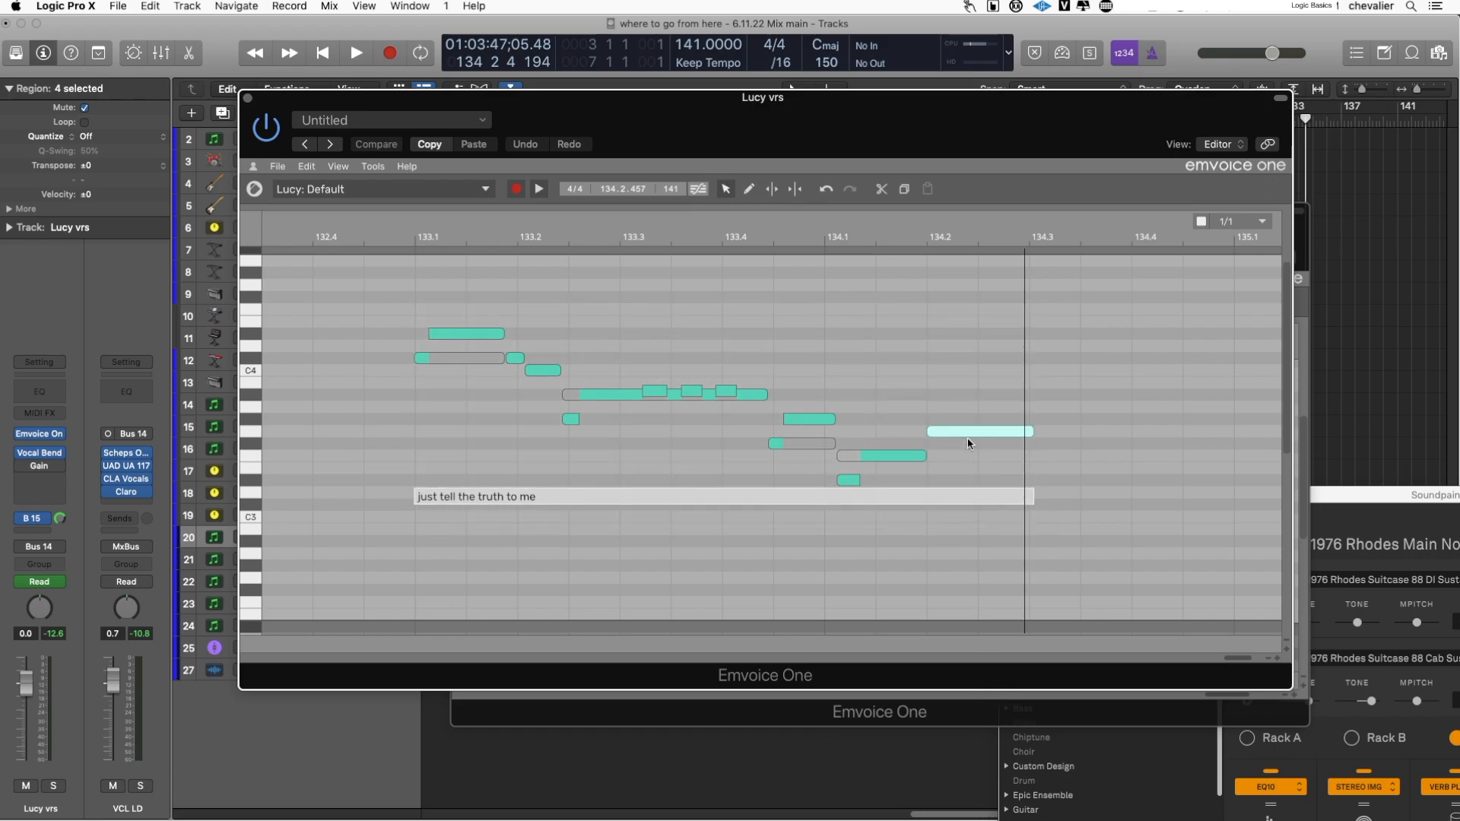
Join the raised ending to the note before it, auditioning the phrase from bar 133 before and after joining
left_click(795, 190)
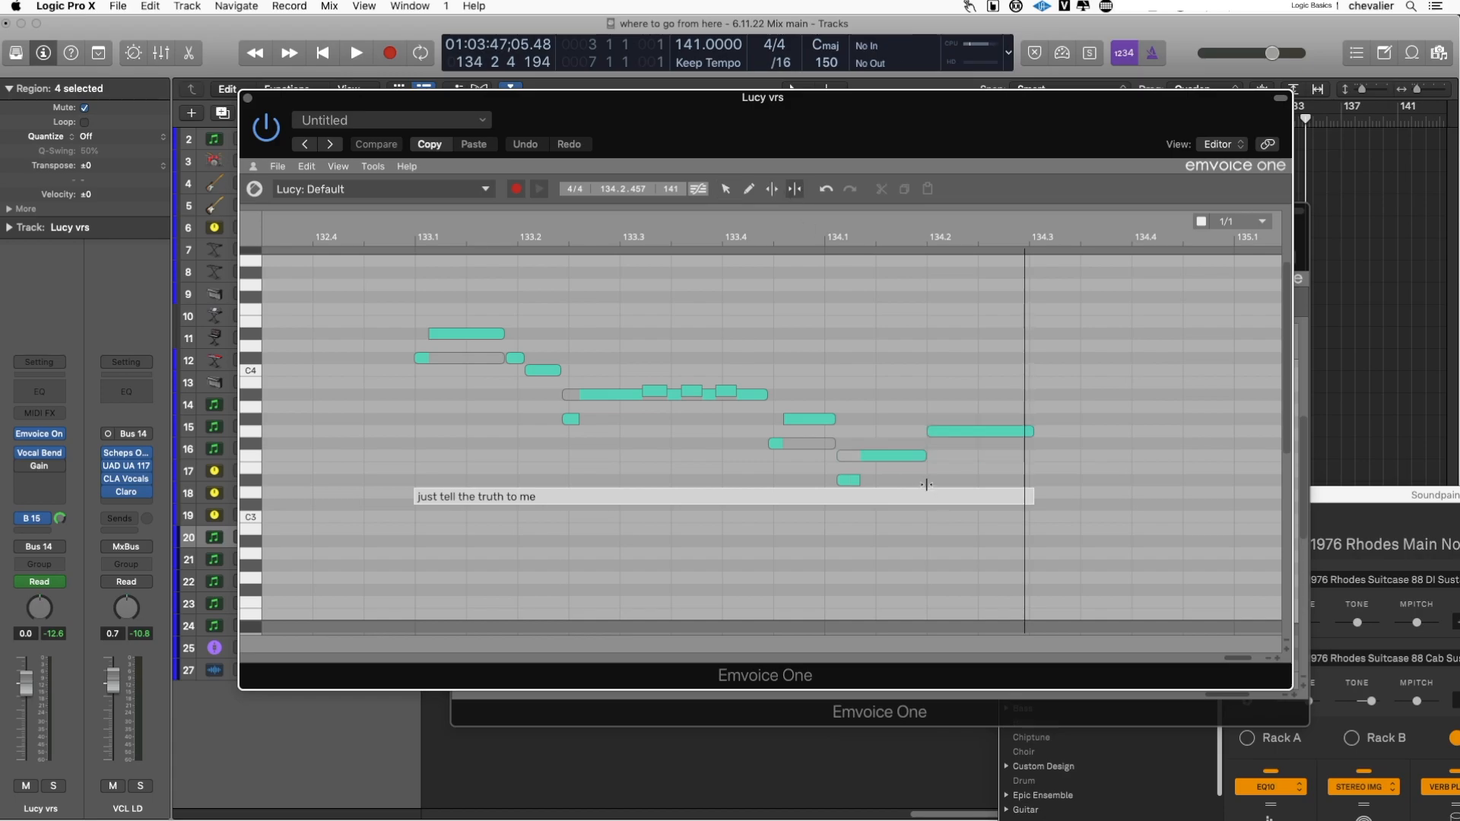
key("comma")
key("comma")
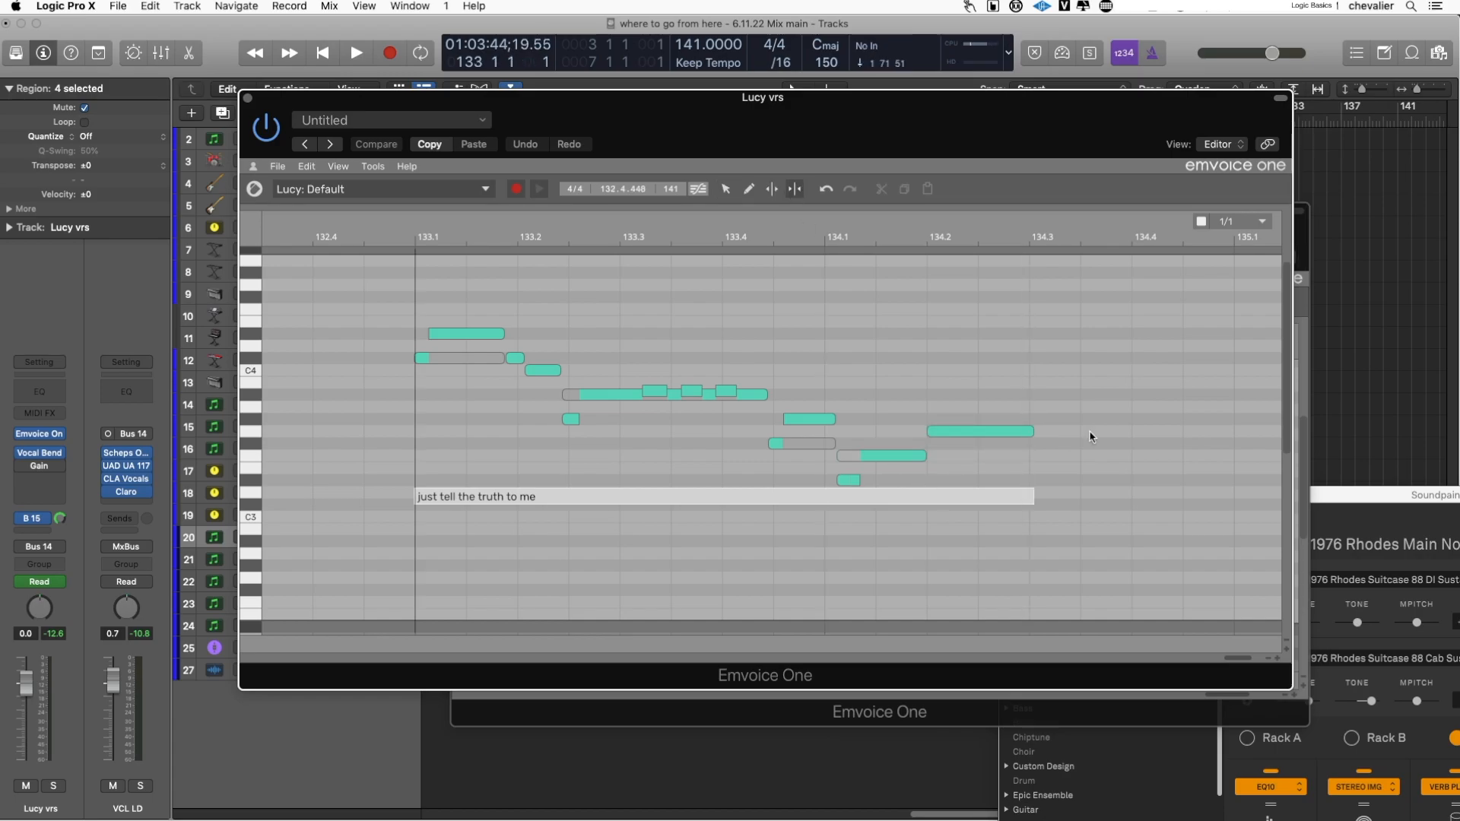
key("space")
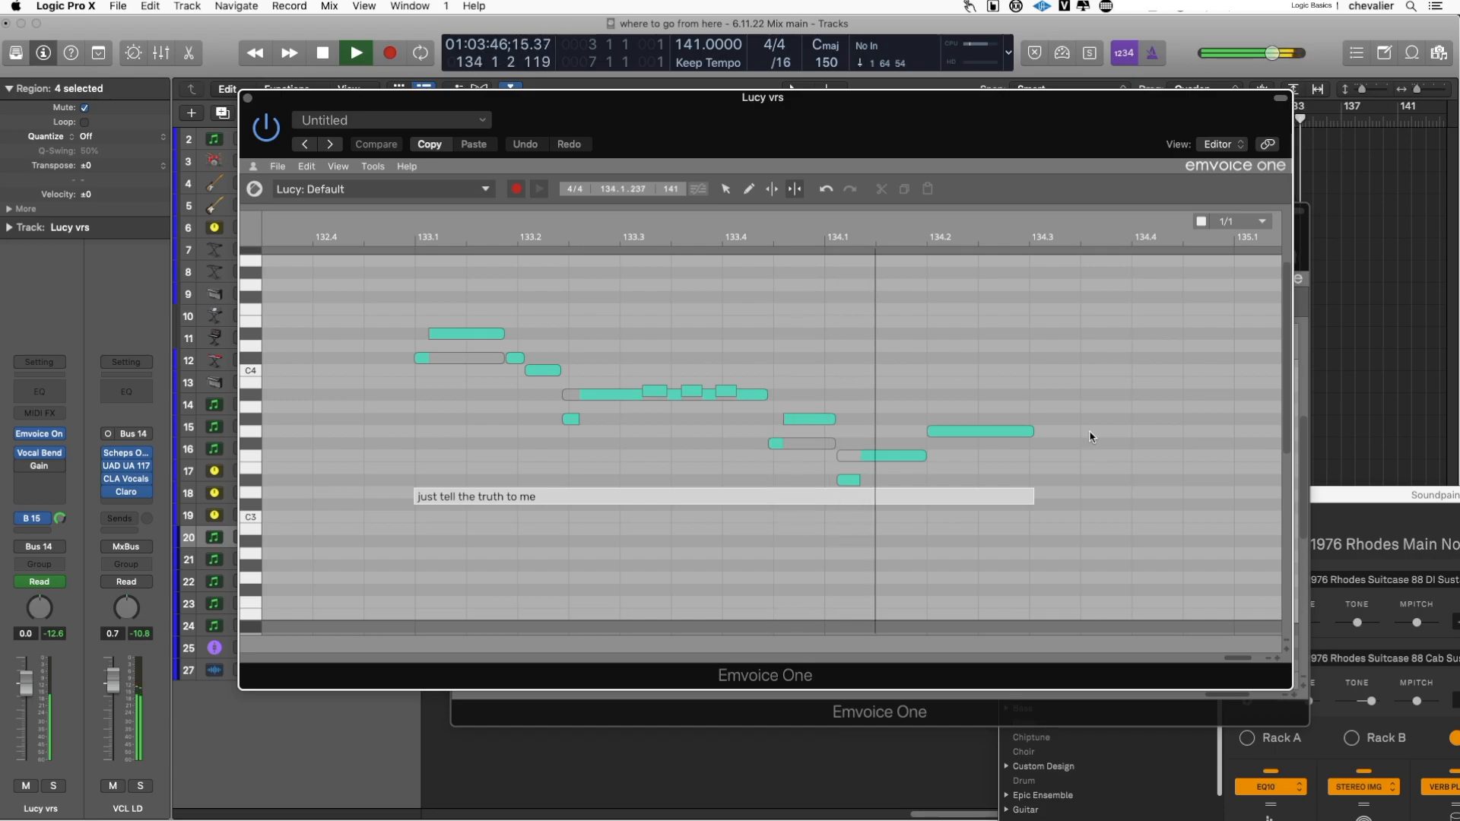
key("space")
left_click(919, 454)
key("comma")
key("space")
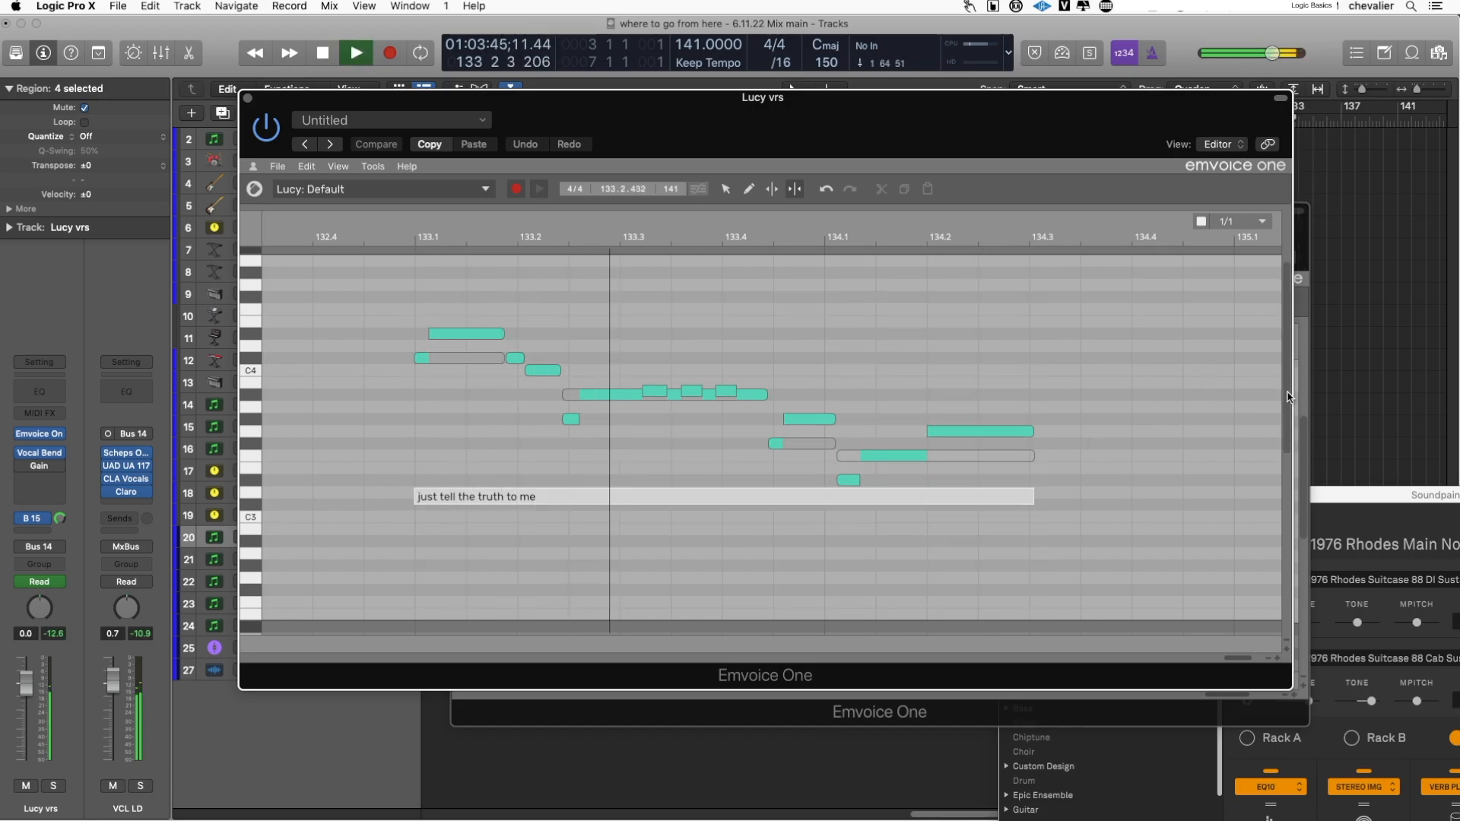
key("space")
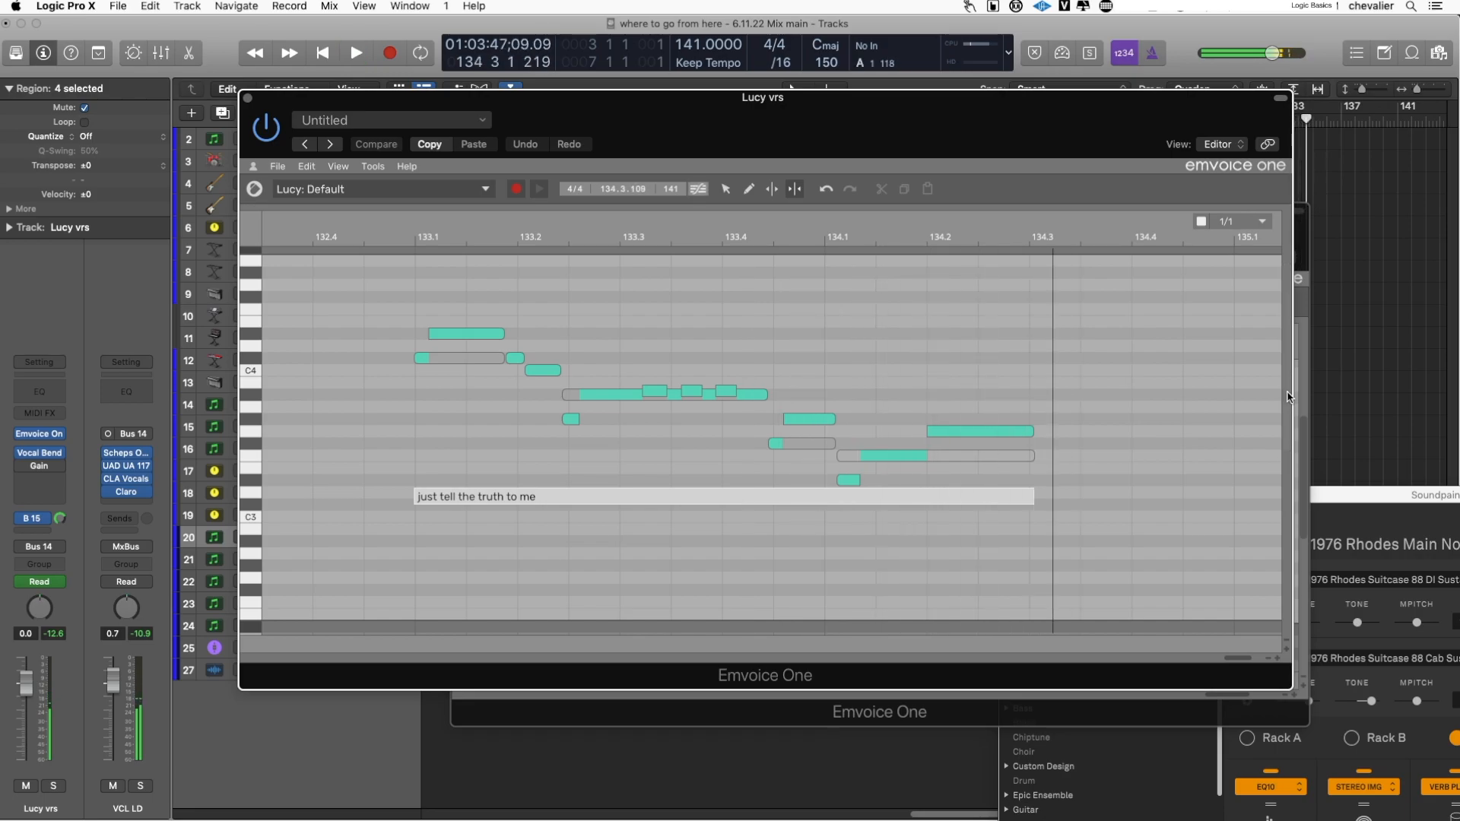